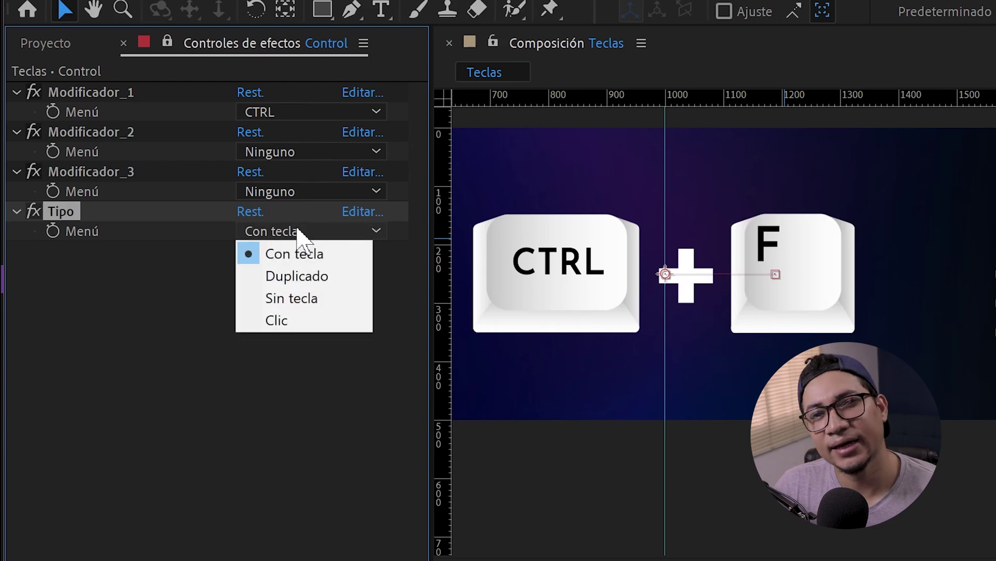
# - Preview the Duplicado, Sin tecla and Clic key styles, then move Color condicional higher in the stack
pyautogui.click(294, 276)
pyautogui.click(291, 233)
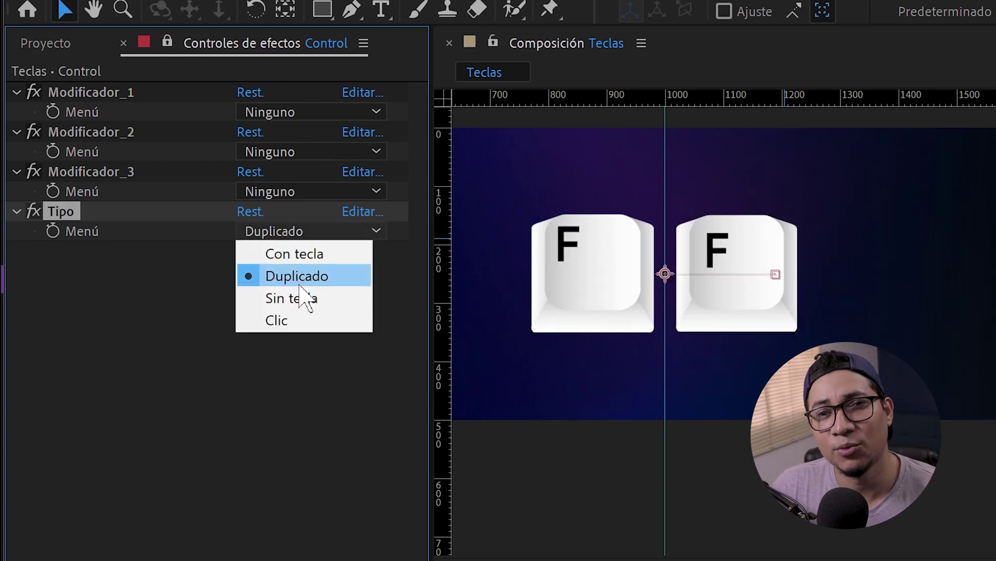
pyautogui.click(303, 297)
pyautogui.click(281, 233)
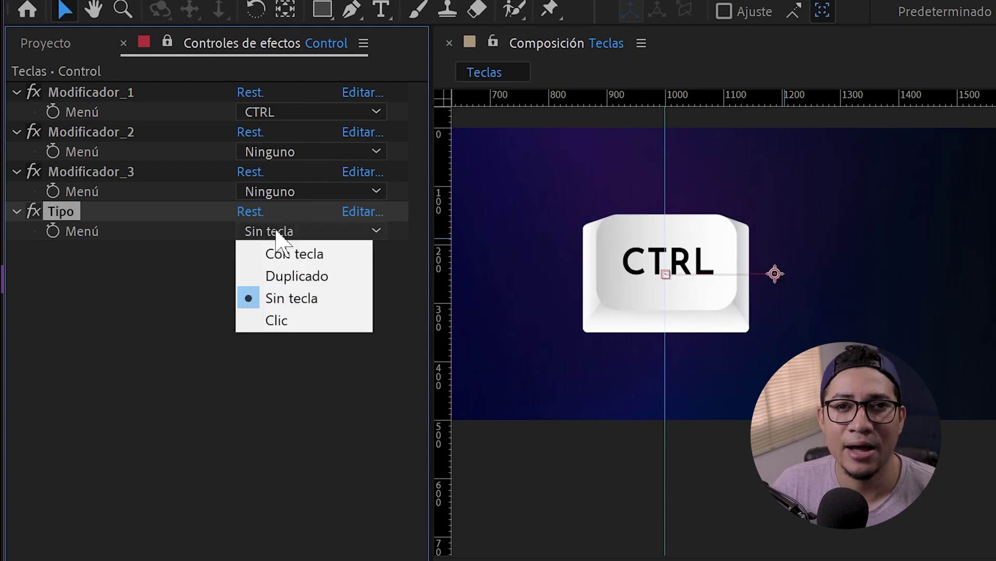
pyautogui.click(285, 318)
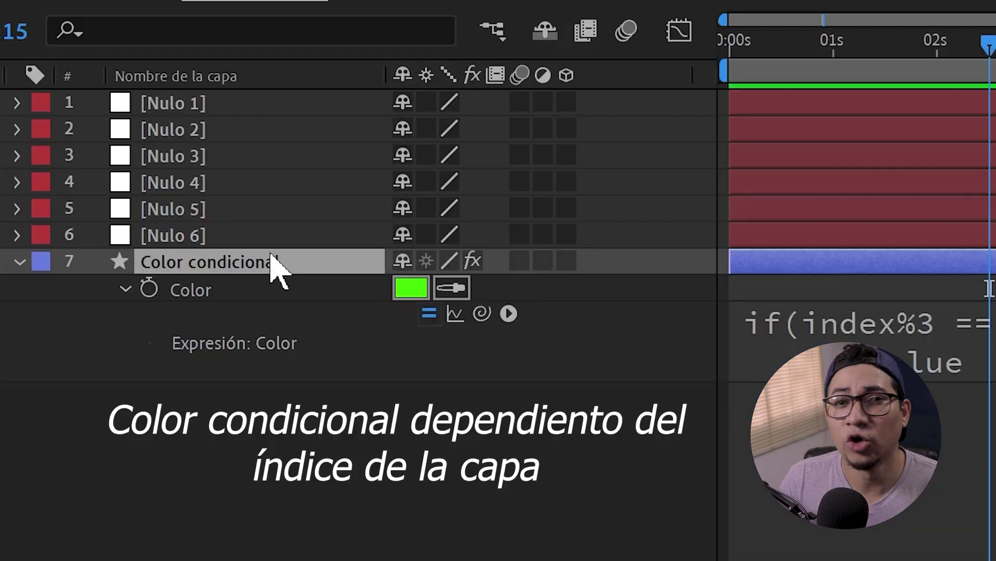
pyautogui.moveTo(271, 254)
pyautogui.mouseDown()
pyautogui.moveTo(247, 197)
pyautogui.moveTo(287, 179)
pyautogui.mouseUp()
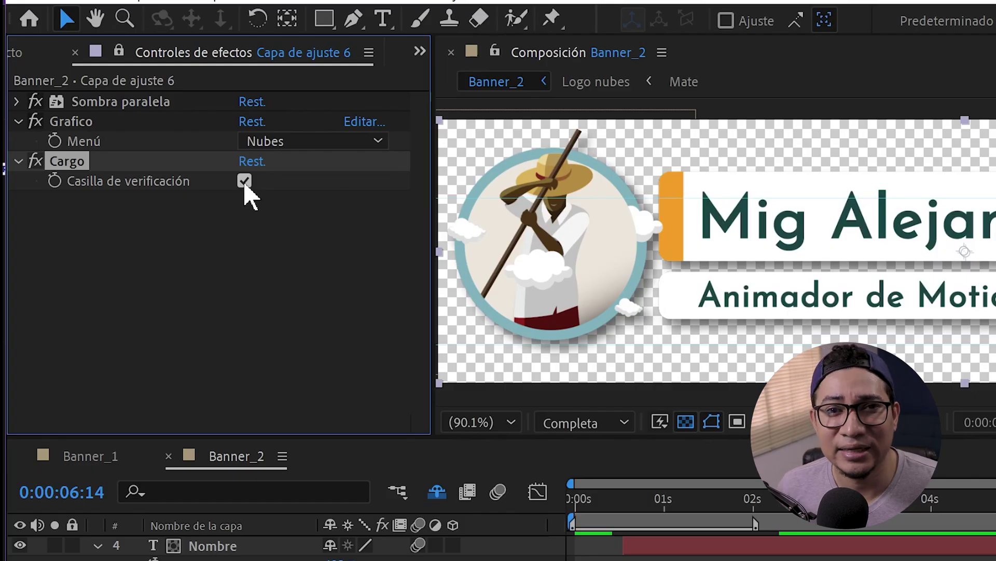
# - Toggle the Cargo checkbox off and on to hide and show the role line
pyautogui.click(244, 180)
pyautogui.click(244, 180)
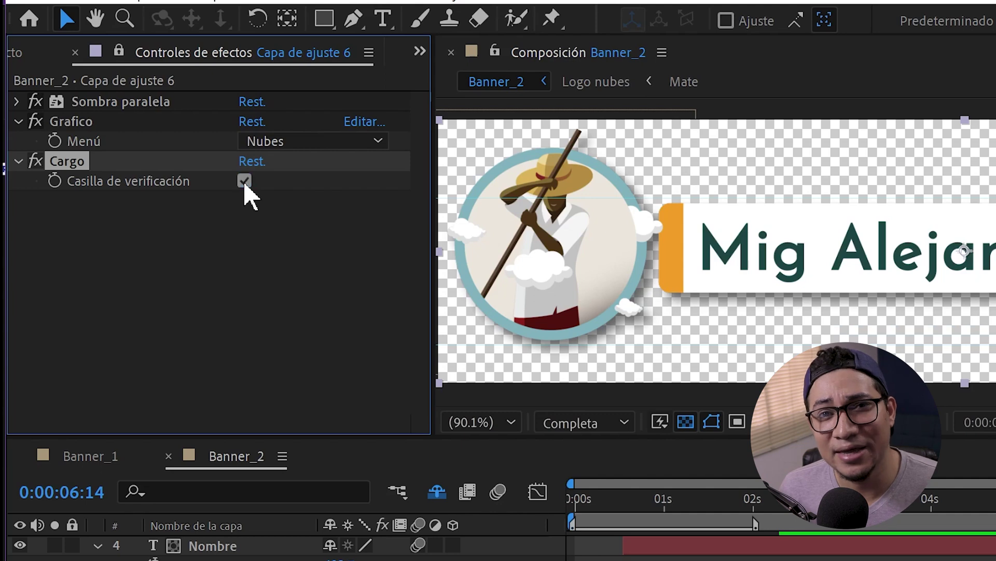
pyautogui.click(245, 180)
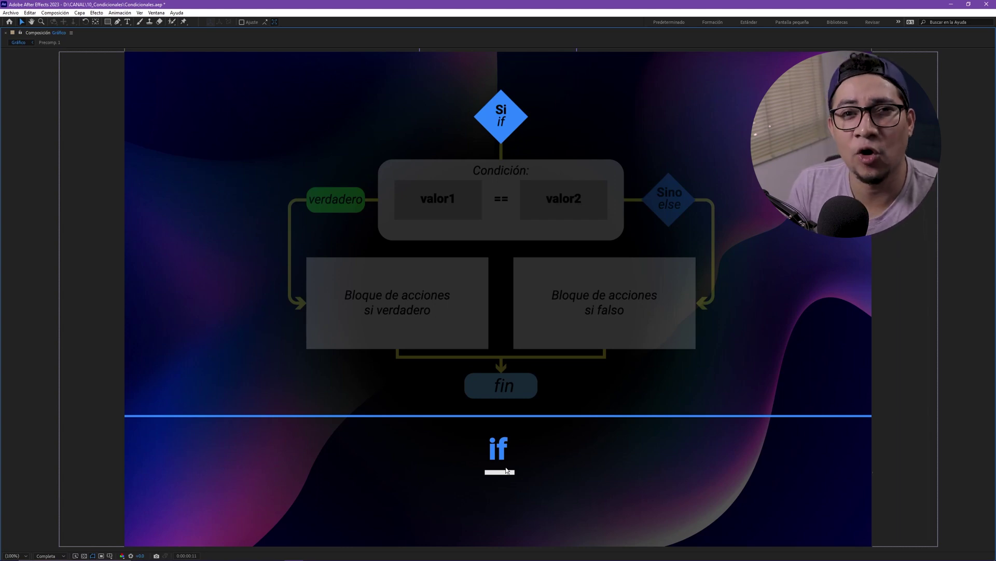
# - Play the Gráfico flowchart, then retype one '=' so the line reads if(valor1 == valor2)
pyautogui.press('space')
pyautogui.write('(valor1 == valor2)')
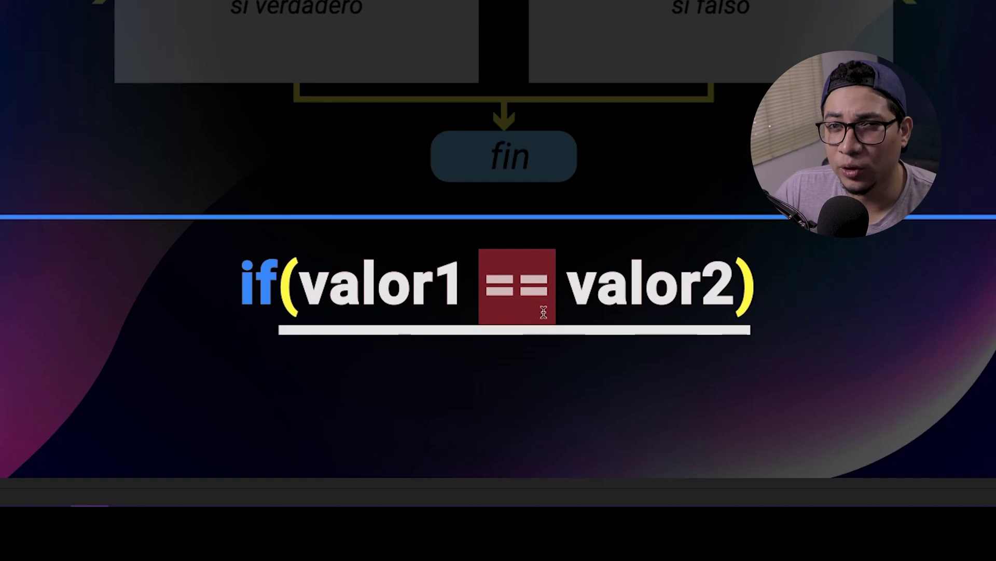
pyautogui.click(522, 294)
pyautogui.press('BackSpace')
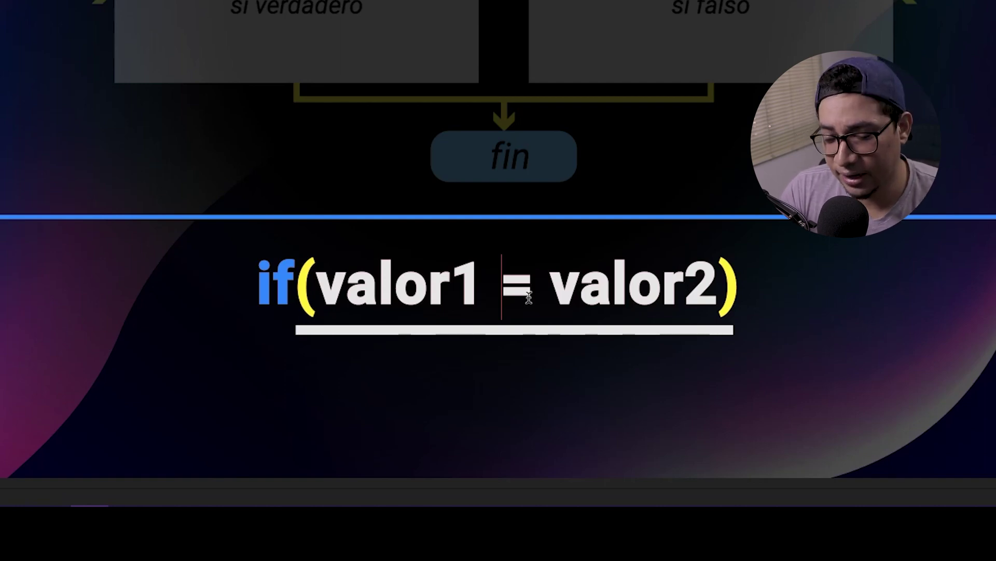
pyautogui.write('=')
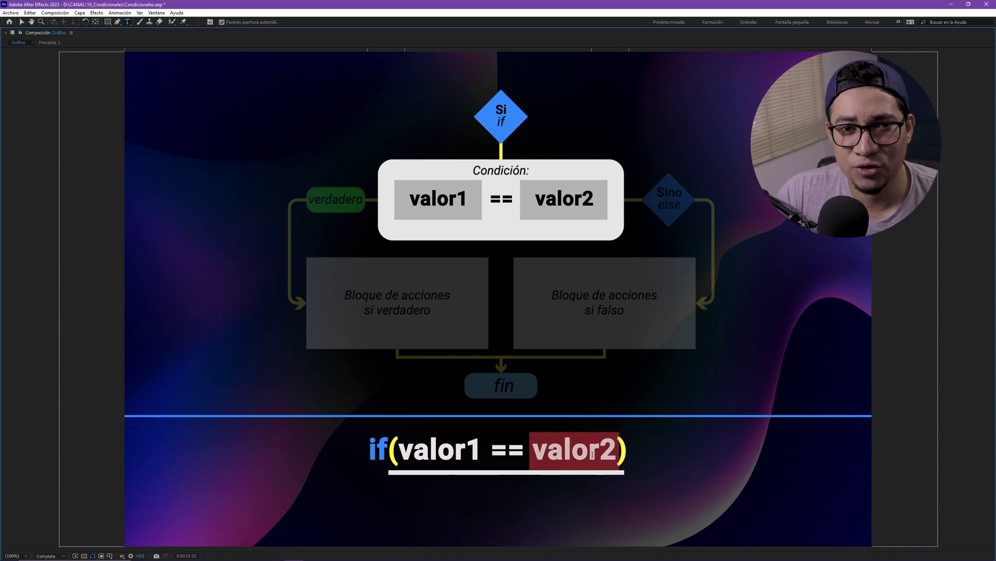
# - Replace valor2 with 100 and valor1 with 50 in the condition text
pyautogui.doubleClick(578, 455)
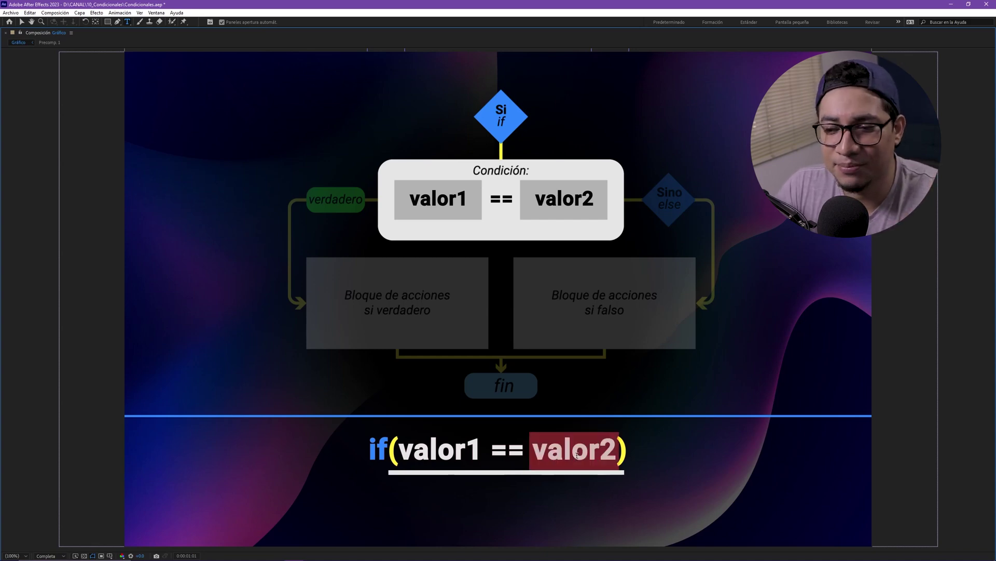
pyautogui.write('100')
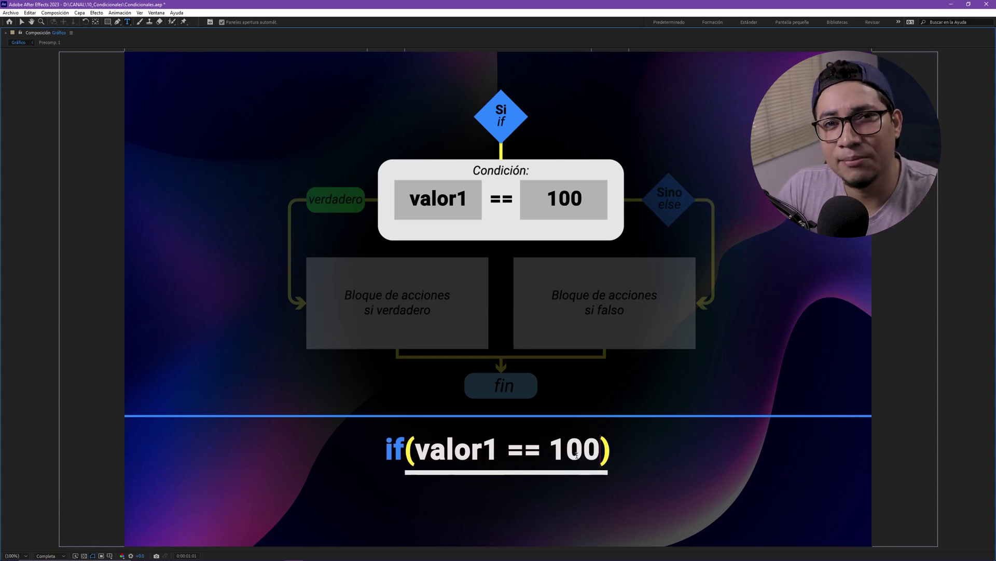
pyautogui.click(498, 450)
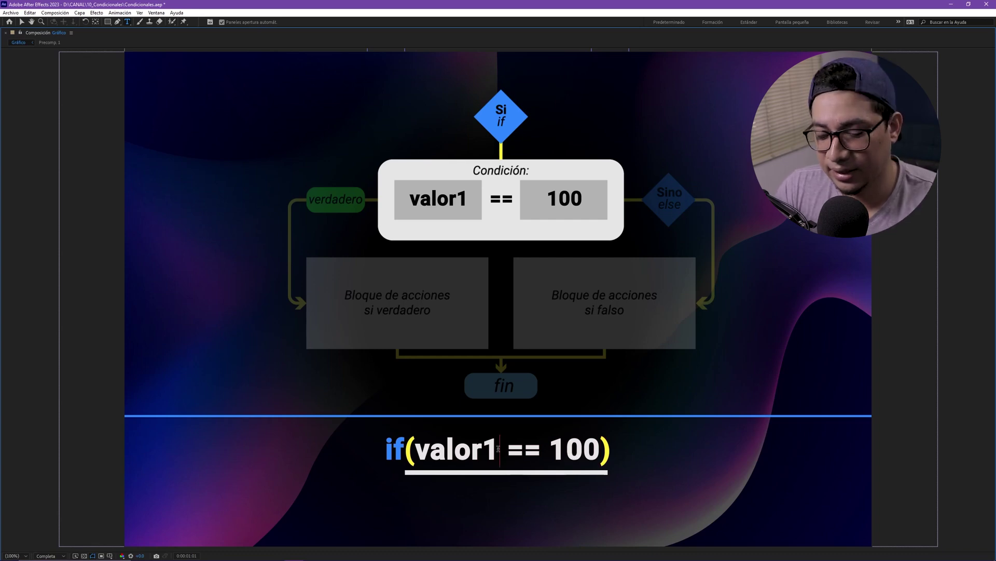
pyautogui.press('BackSpace')
pyautogui.press('BackSpace')
pyautogui.press('BackSpace')
pyautogui.press('BackSpace')
pyautogui.press('BackSpace')
pyautogui.press('BackSpace')
pyautogui.write('5')
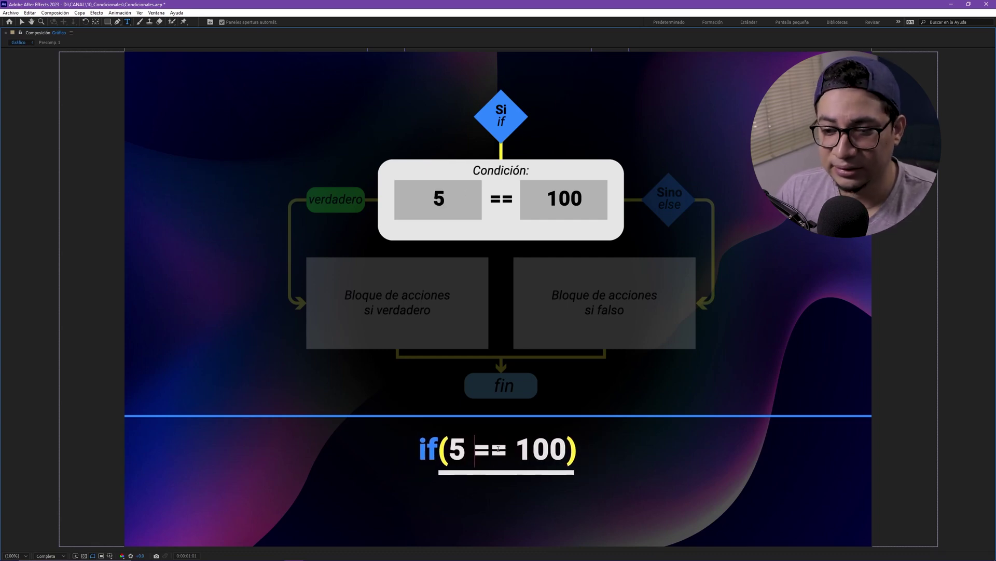
pyautogui.write('0')
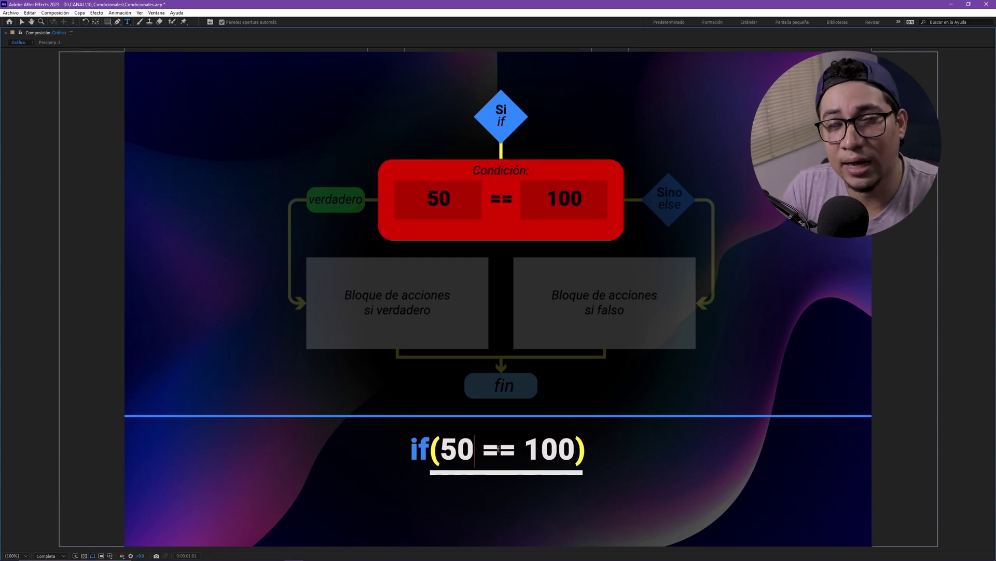
# - Cycle the operator through <, >, <=, >= and finally != to read if(50 != 100)
pyautogui.moveTo(517, 450); pyautogui.dragTo(486, 449)
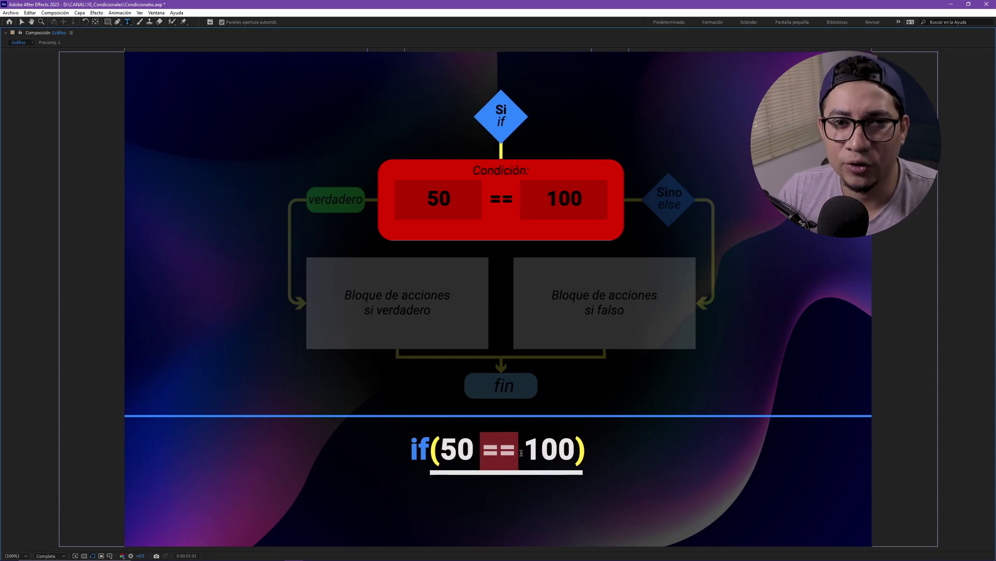
pyautogui.write('<')
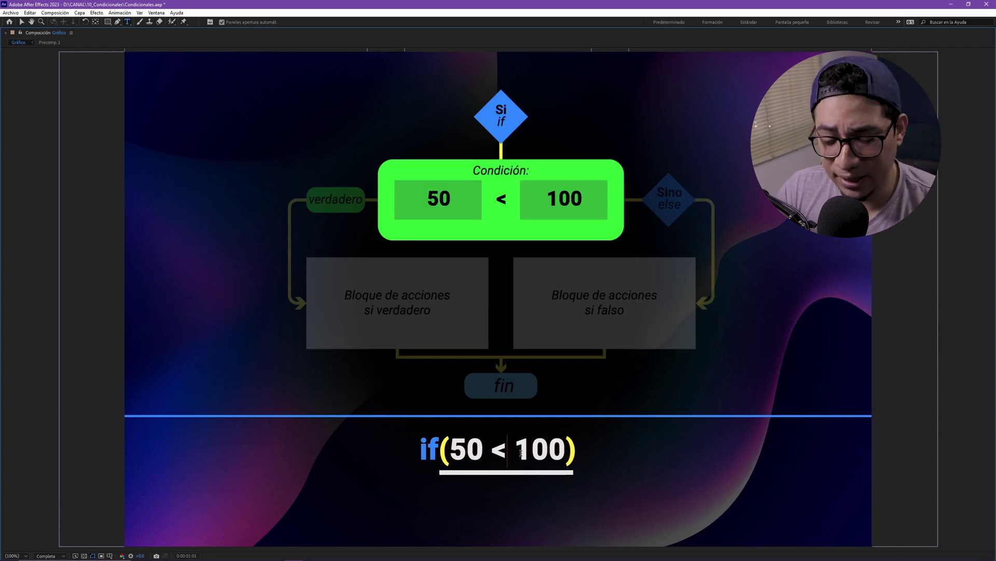
pyautogui.press('BackSpace')
pyautogui.write('>')
pyautogui.press('BackSpace')
pyautogui.write('<=')
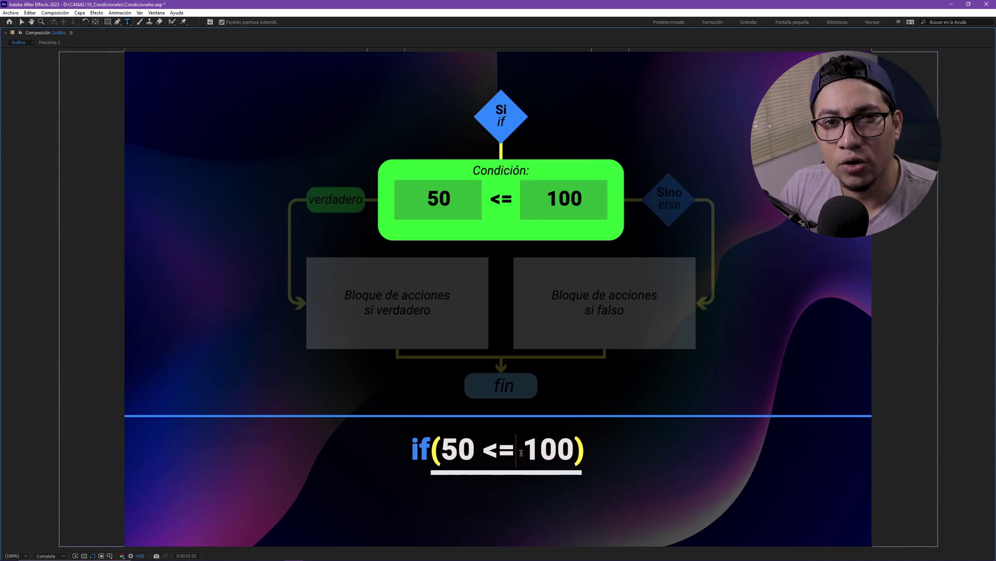
pyautogui.press('BackSpace')
pyautogui.press('BackSpace')
pyautogui.write('>=')
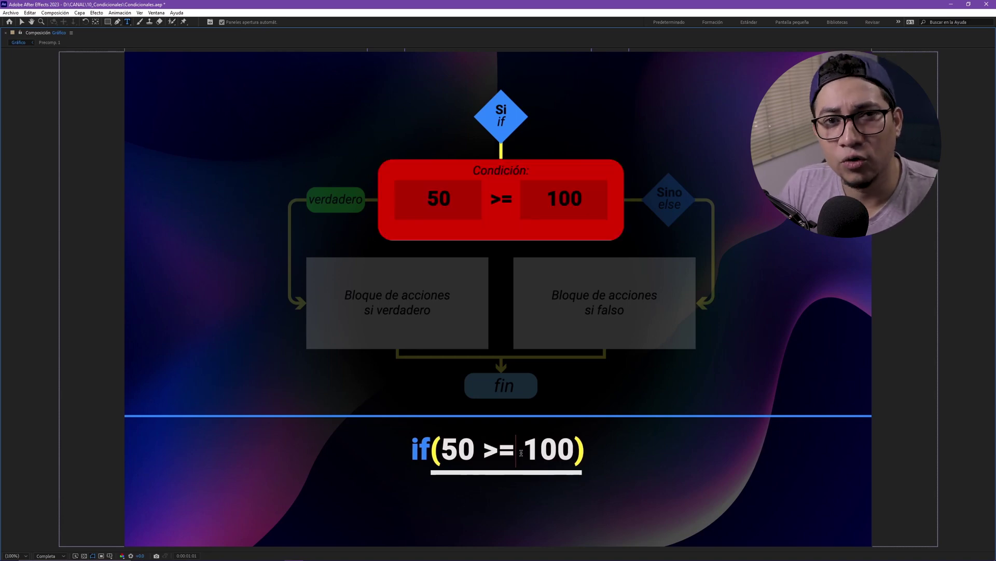
pyautogui.press('BackSpace')
pyautogui.press('BackSpace')
pyautogui.write('!=')
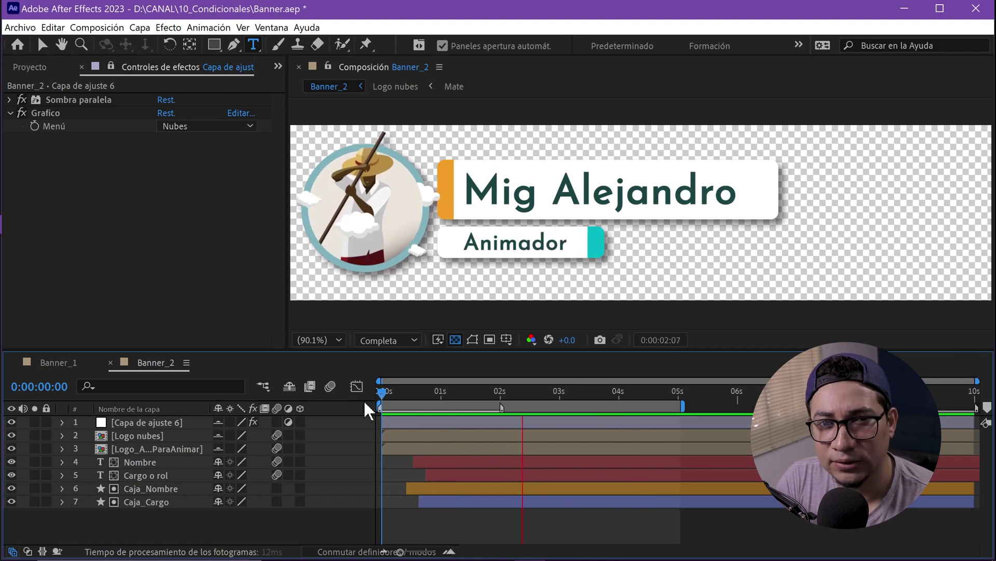
# - Add the surname to the name text and extend the role to 'Animador de Motion Graphics'
pyautogui.click(614, 192)
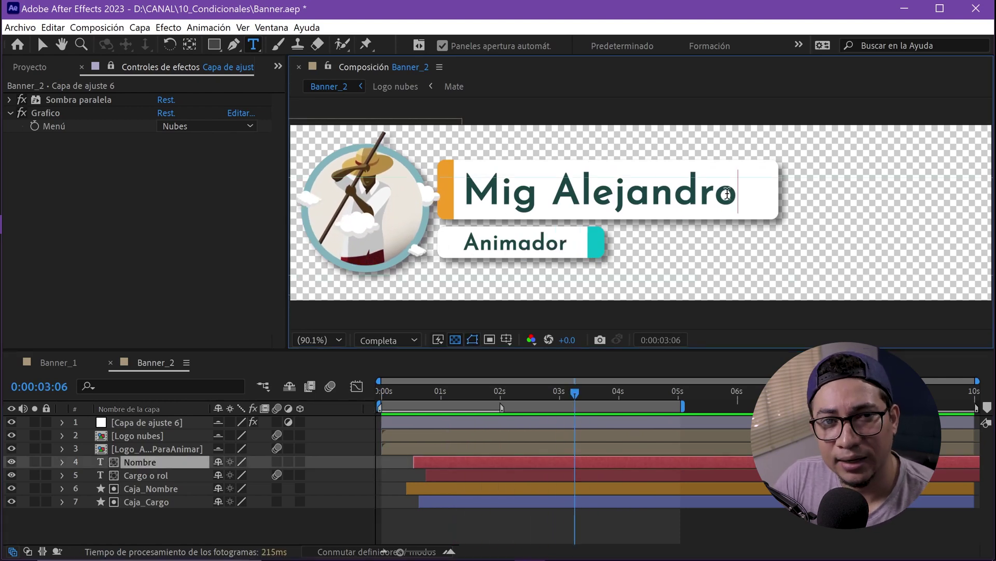
pyautogui.write(' Ortega')
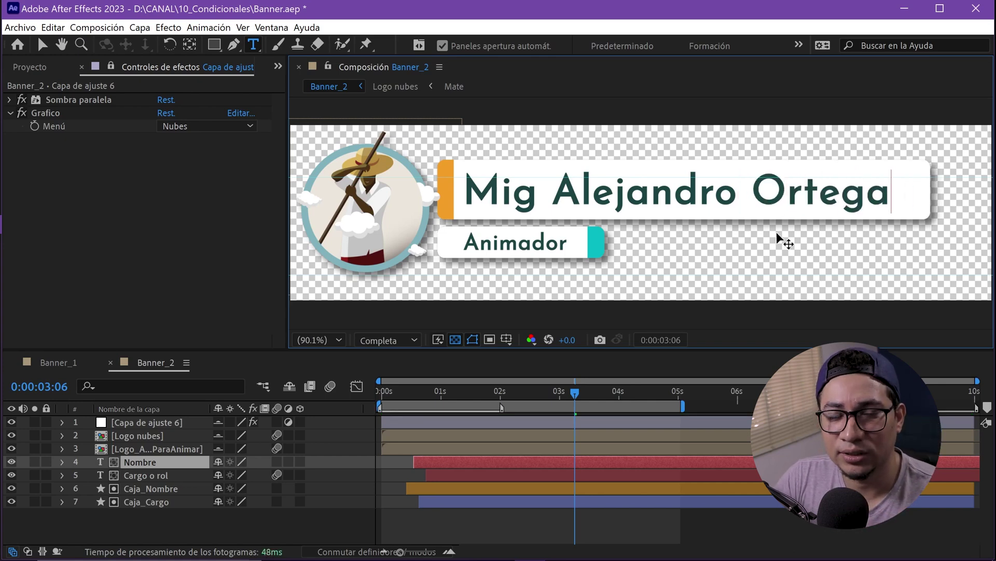
pyautogui.click(570, 242)
pyautogui.write('de Motion Gr')
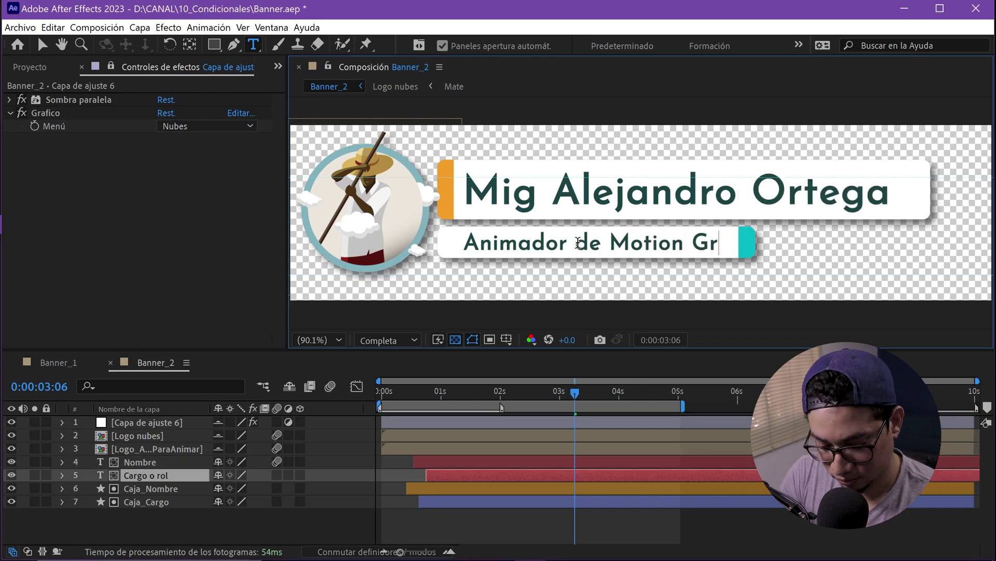
pyautogui.write('aphics')
pyautogui.click(574, 475)
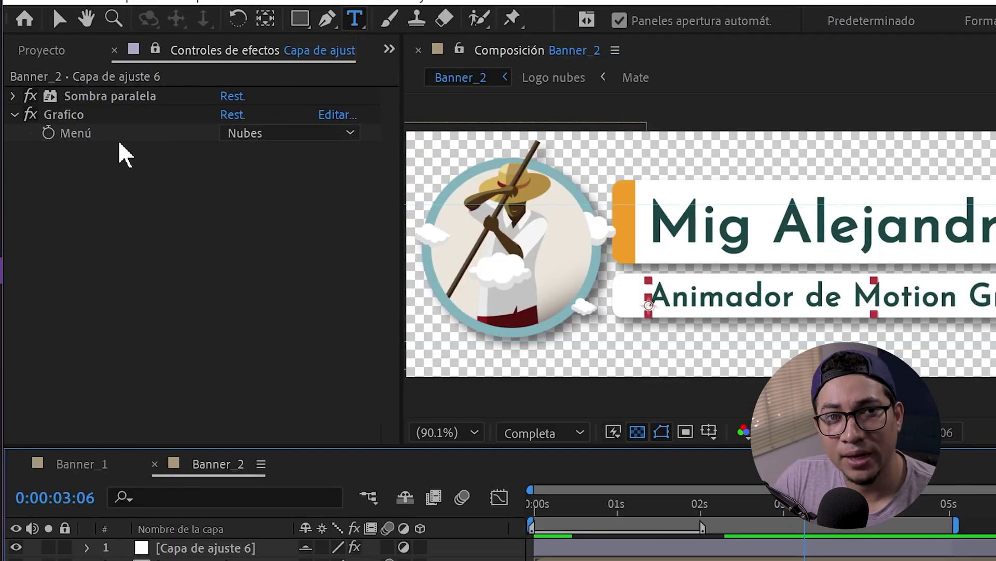
pyautogui.click(269, 134)
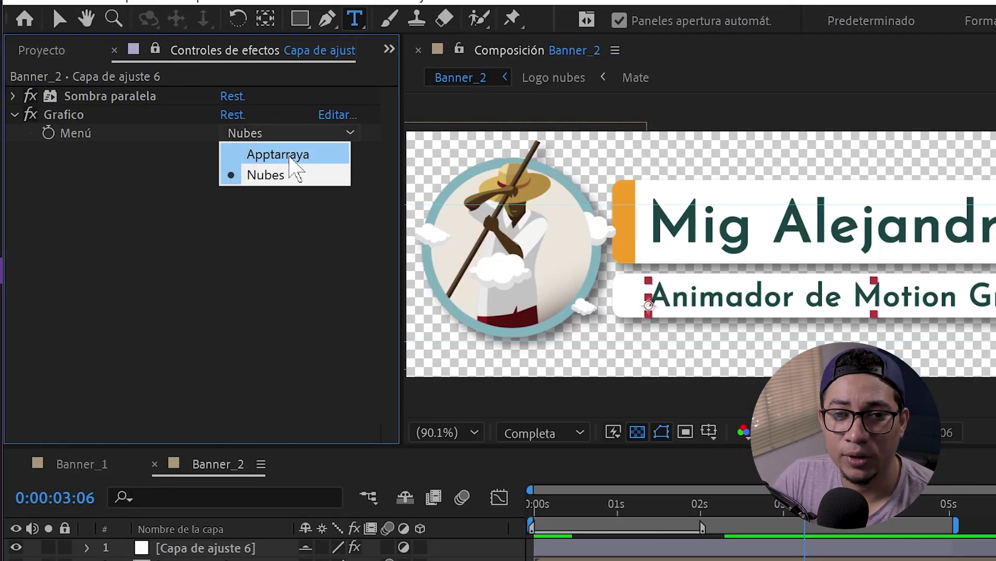
pyautogui.click(289, 156)
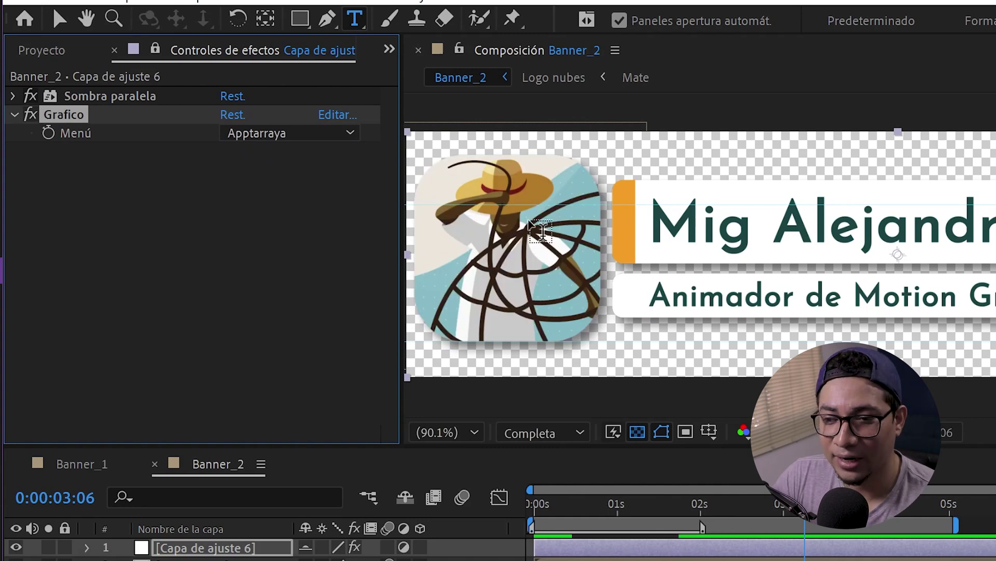
pyautogui.press('v')
pyautogui.moveTo(540, 506)
pyautogui.mouseDown()
pyautogui.moveTo(542, 548)
pyautogui.moveTo(600, 550)
pyautogui.mouseUp()
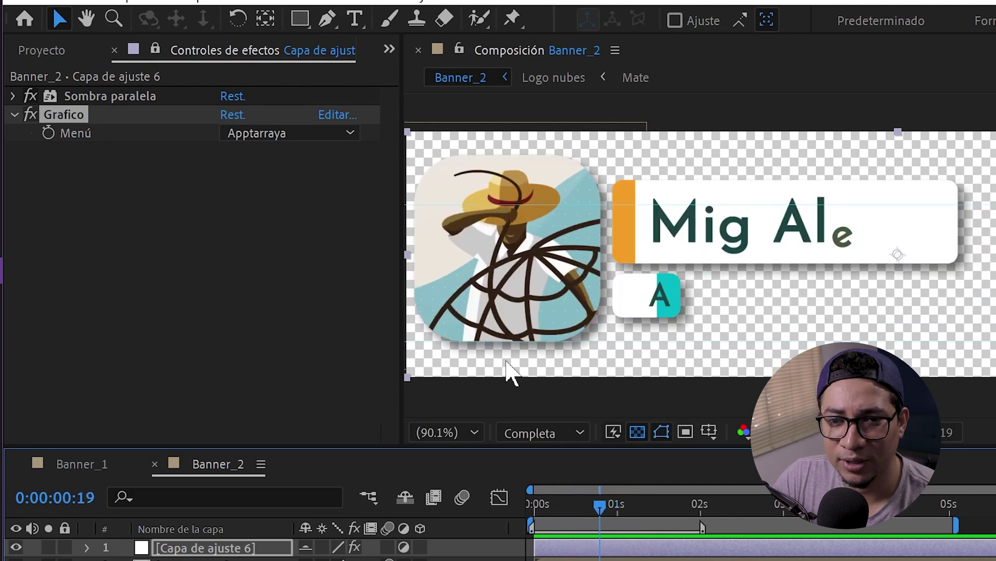
pyautogui.click(272, 138)
pyautogui.click(252, 175)
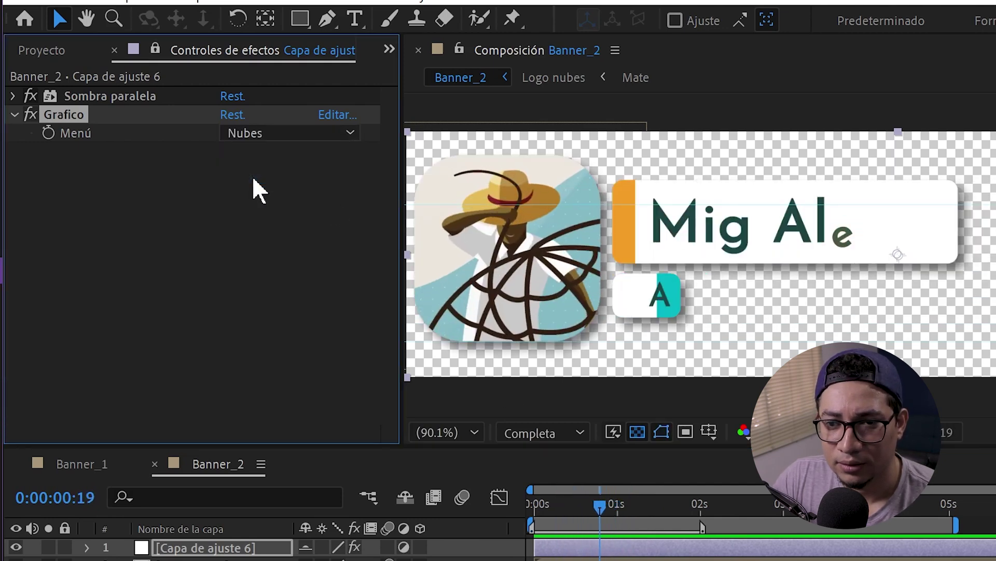
pyautogui.moveTo(590, 511); pyautogui.dragTo(681, 512)
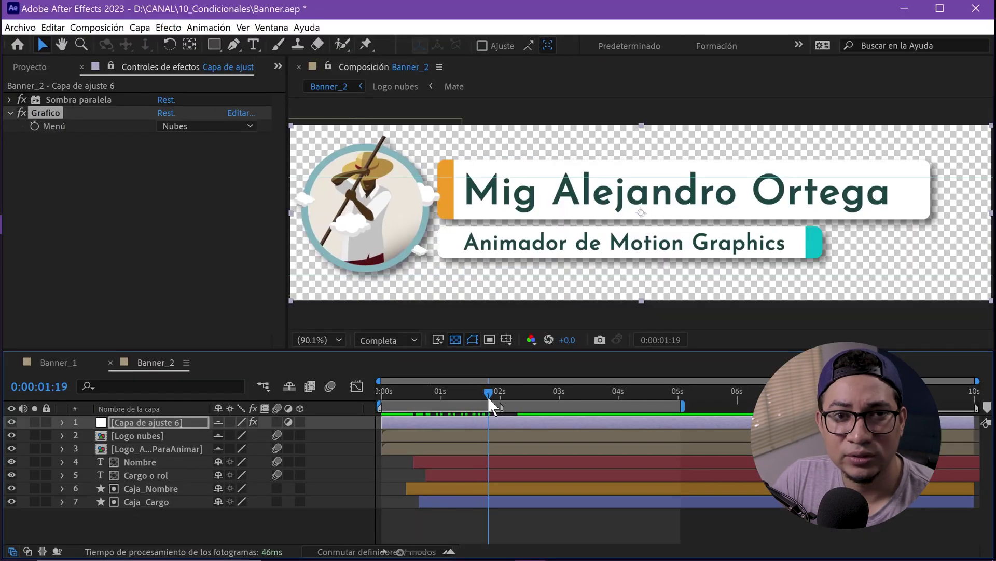
pyautogui.moveTo(486, 398)
pyautogui.mouseDown()
pyautogui.moveTo(411, 410)
pyautogui.moveTo(443, 412)
pyautogui.mouseUp()
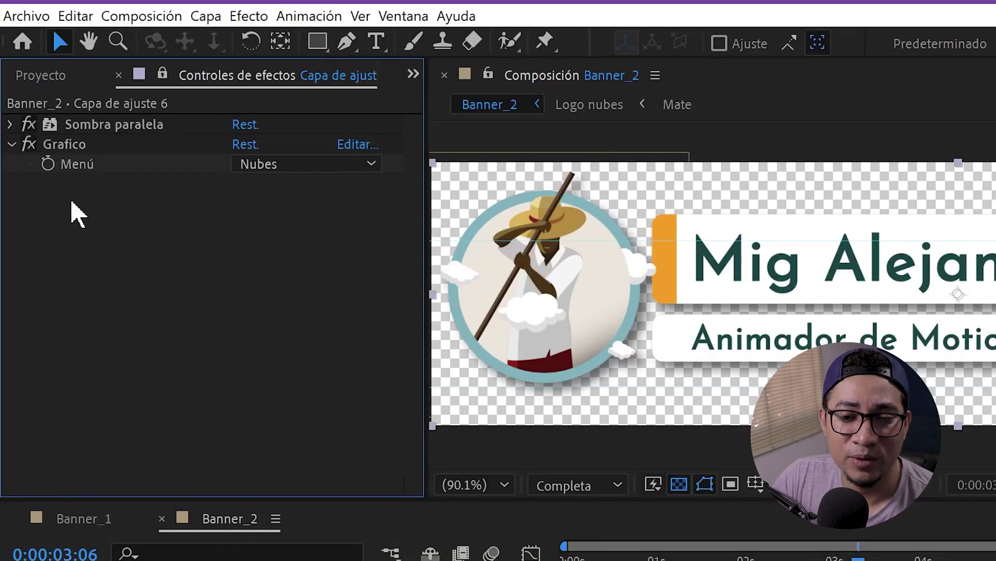
# - Add a Checkbox Control to the adjustment layer, rename it Cargo, and tick its checkbox
pyautogui.rightClick(73, 203)
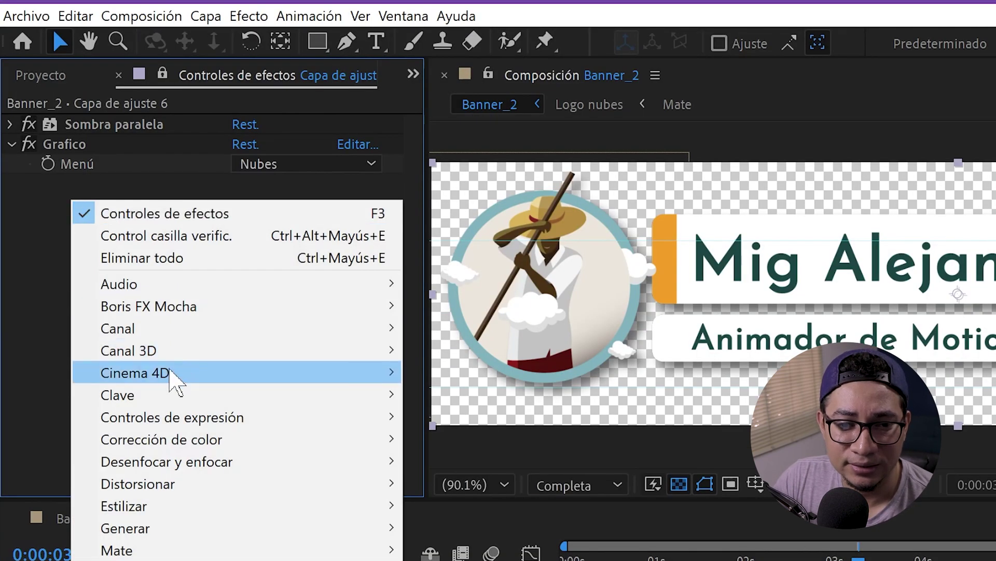
pyautogui.moveTo(378, 424)
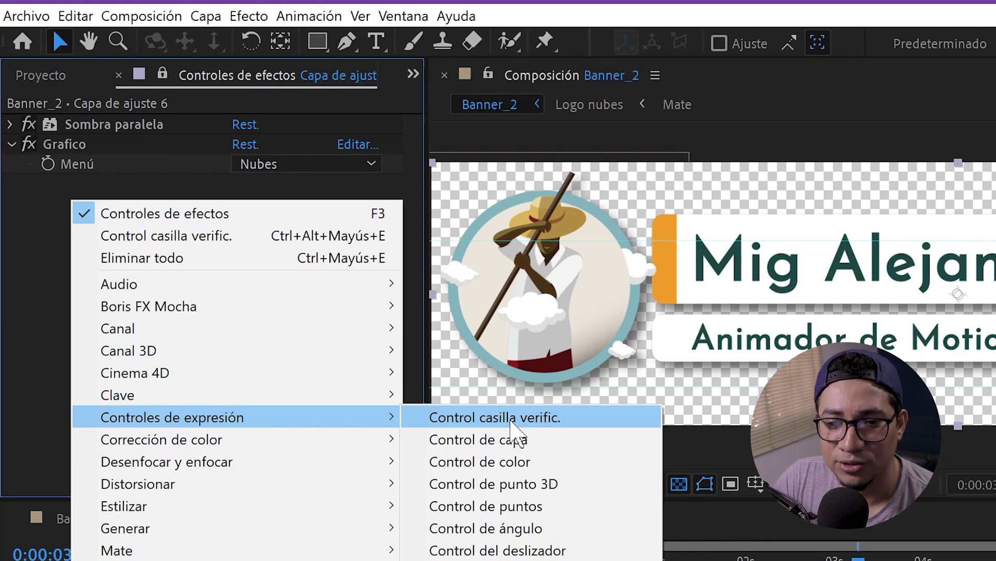
pyautogui.click(511, 422)
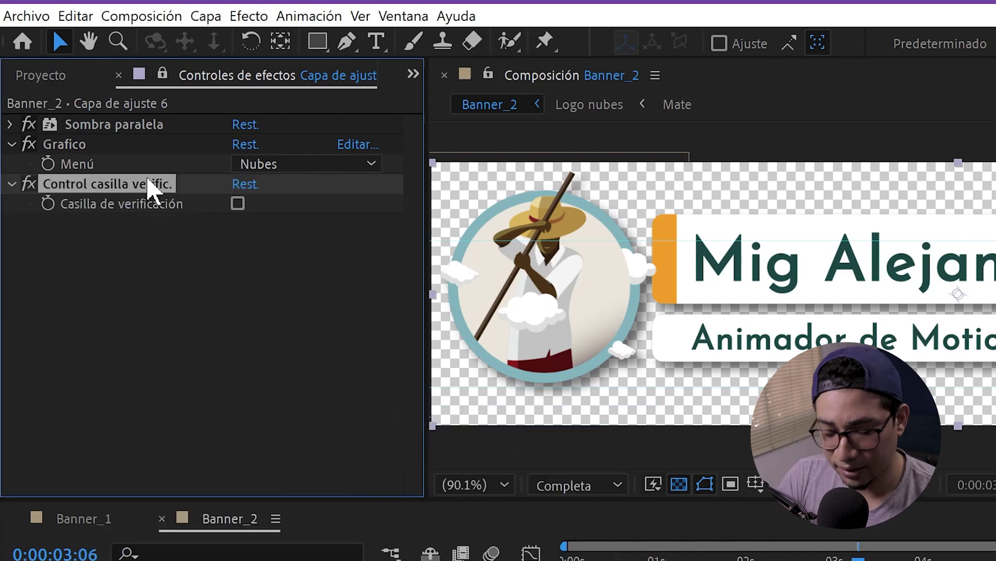
pyautogui.press('Return')
pyautogui.write('Ca')
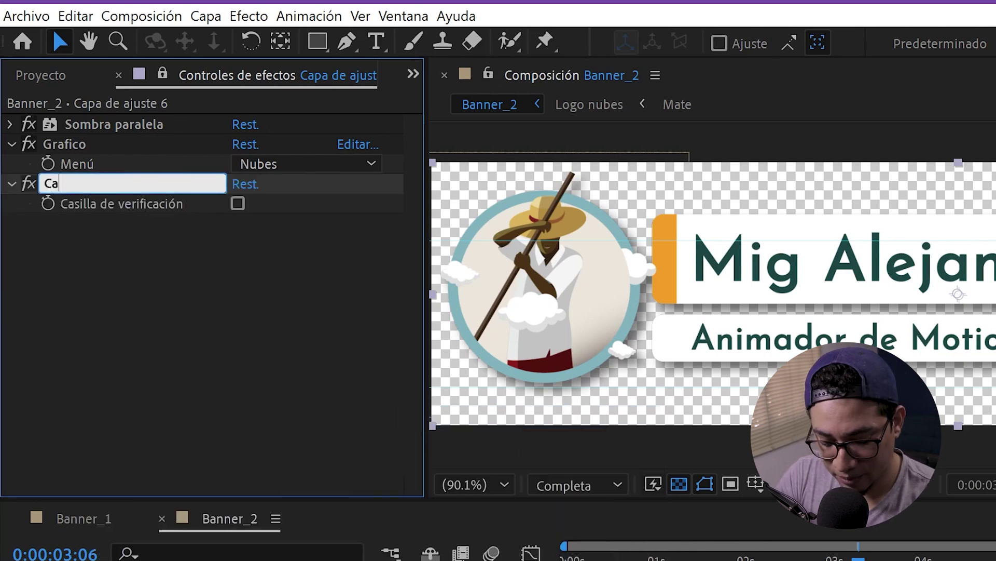
pyautogui.write('rgo')
pyautogui.press('Return')
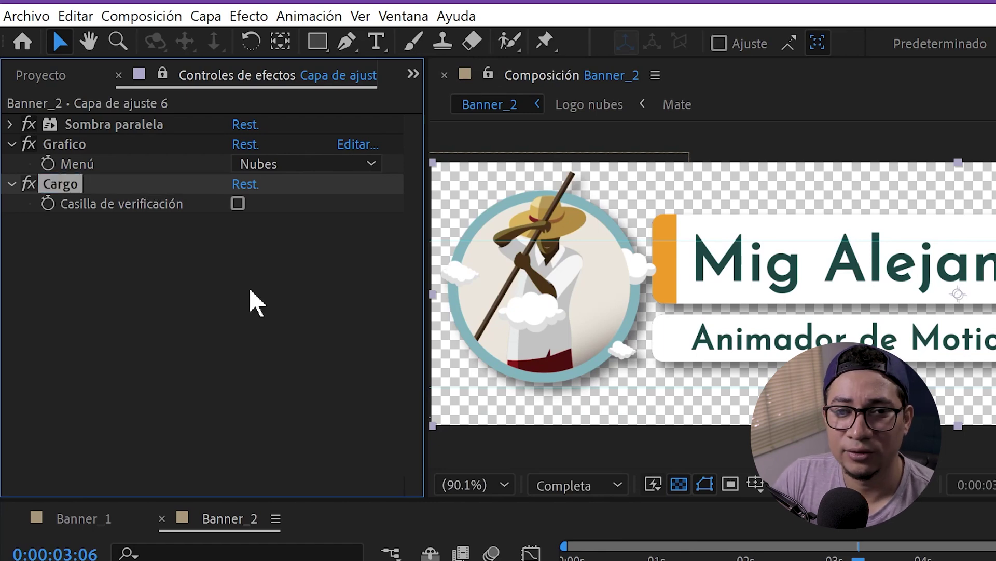
pyautogui.click(241, 206)
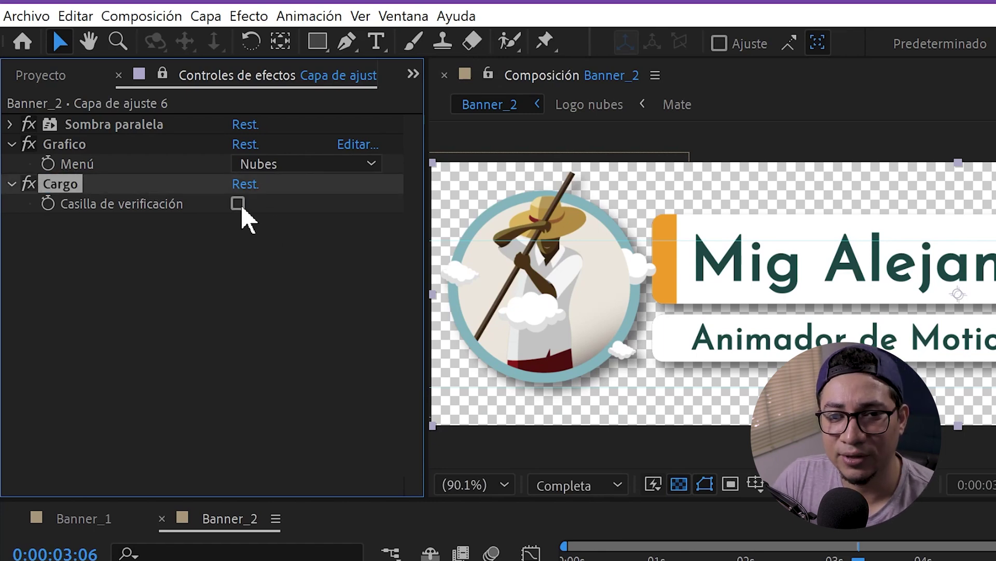
pyautogui.click(241, 206)
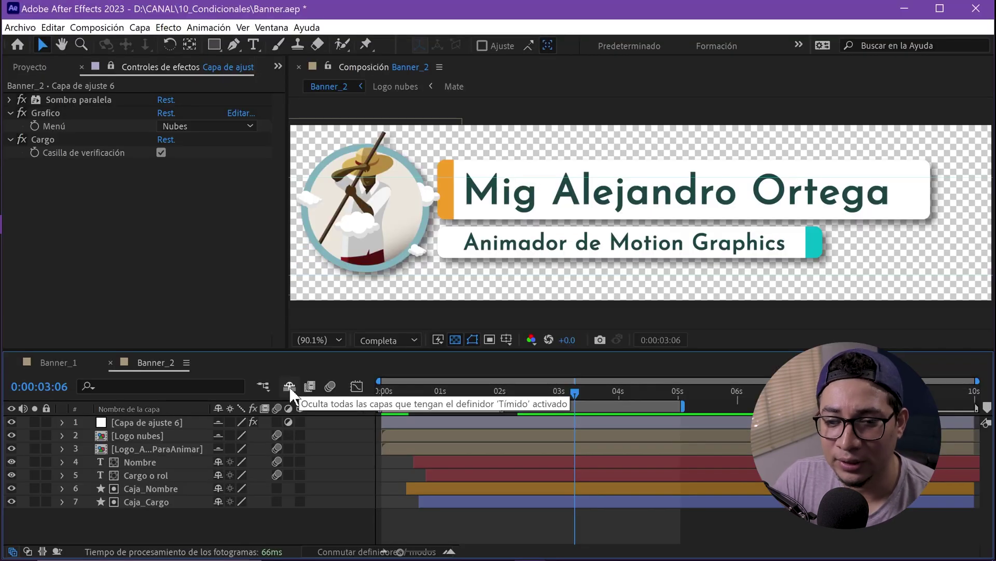
# - Hide shy layers, then select Nombre, Cargo o rol, Caja_Nombre and Caja_Cargo in turn
pyautogui.click(289, 387)
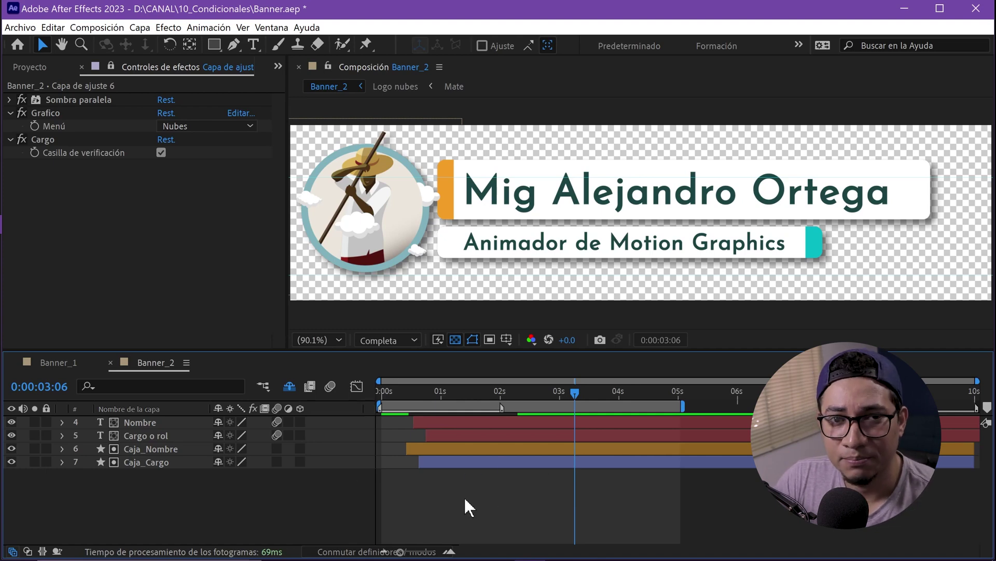
pyautogui.click(139, 424)
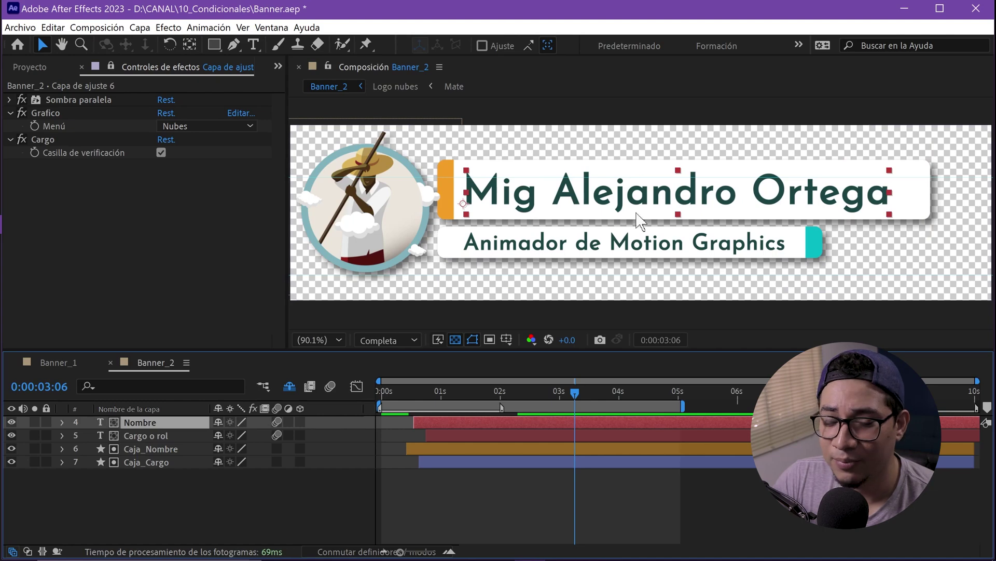
pyautogui.click(649, 249)
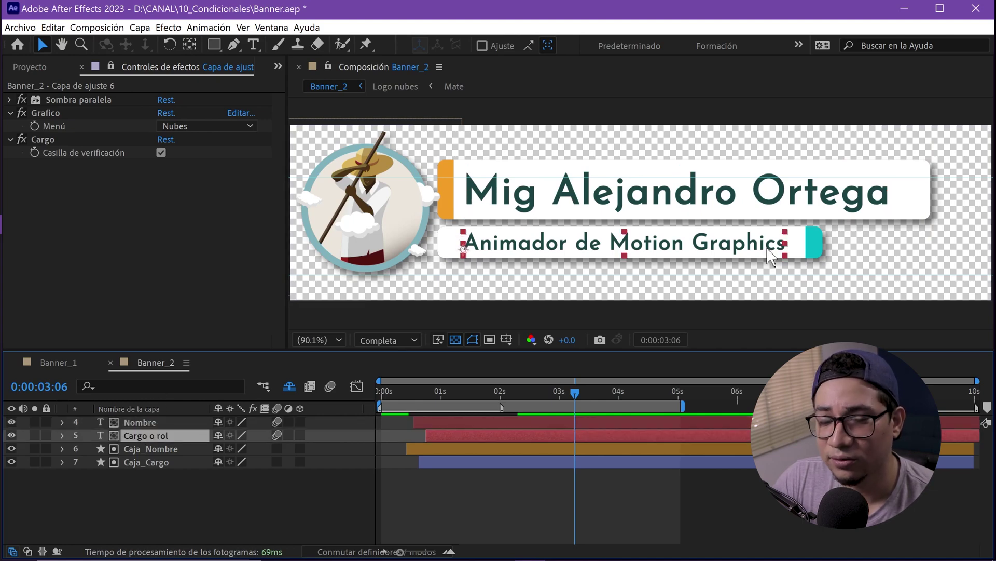
pyautogui.click(154, 449)
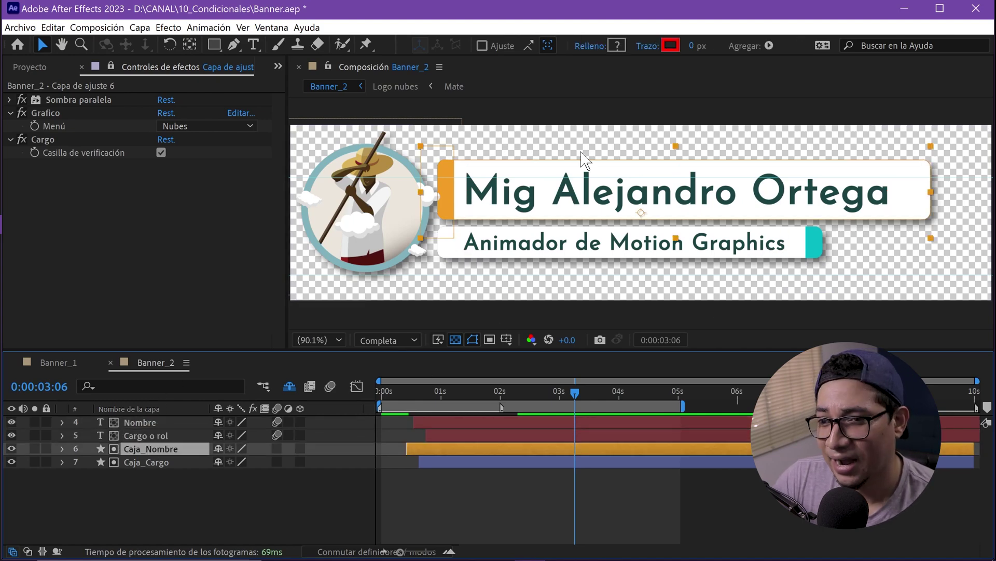
pyautogui.click(626, 274)
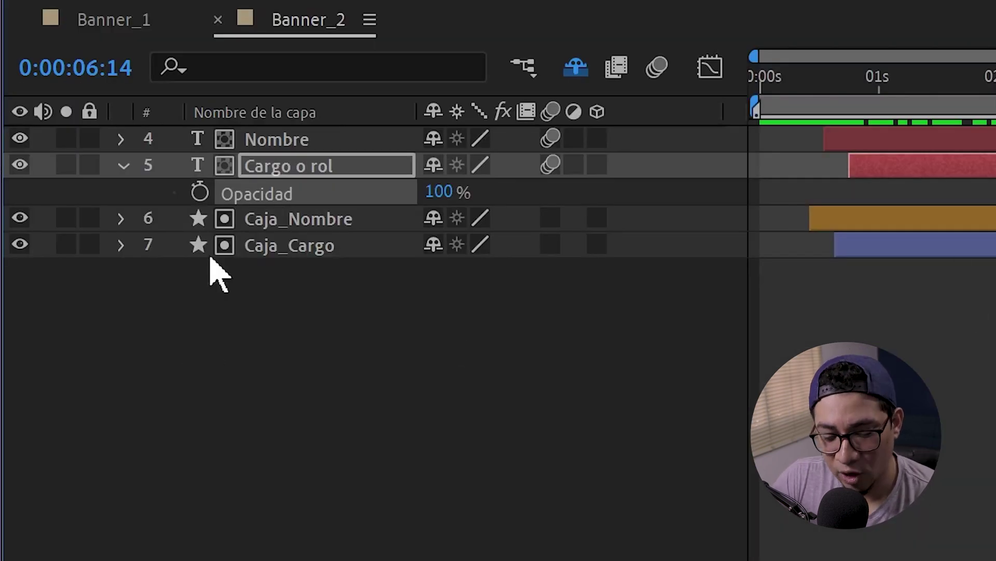
# - Give Cargo o rol's Opacity an expression reading if(casilla) with a 'casilla =' line above
pyautogui.click(199, 193)
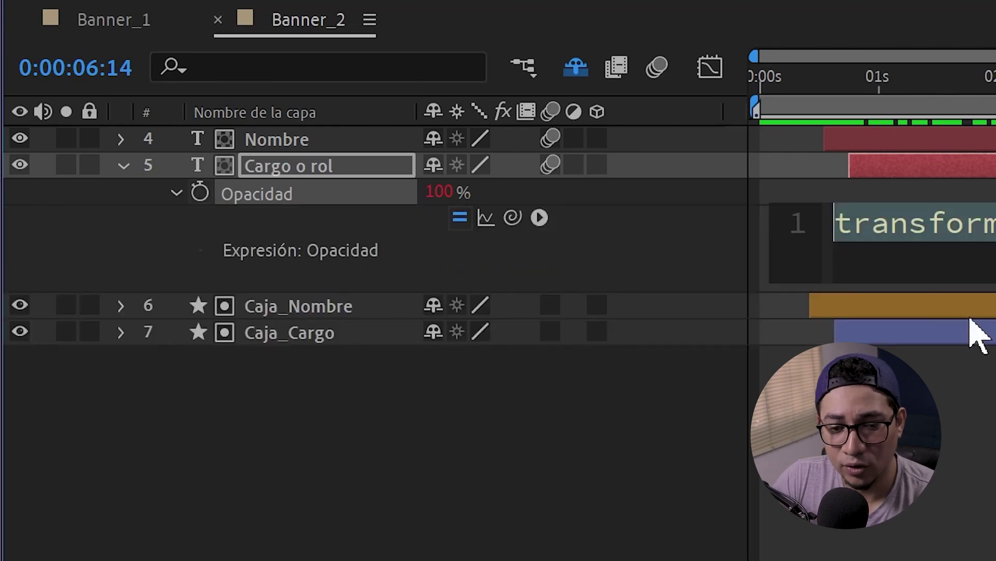
pyautogui.press('BackSpace')
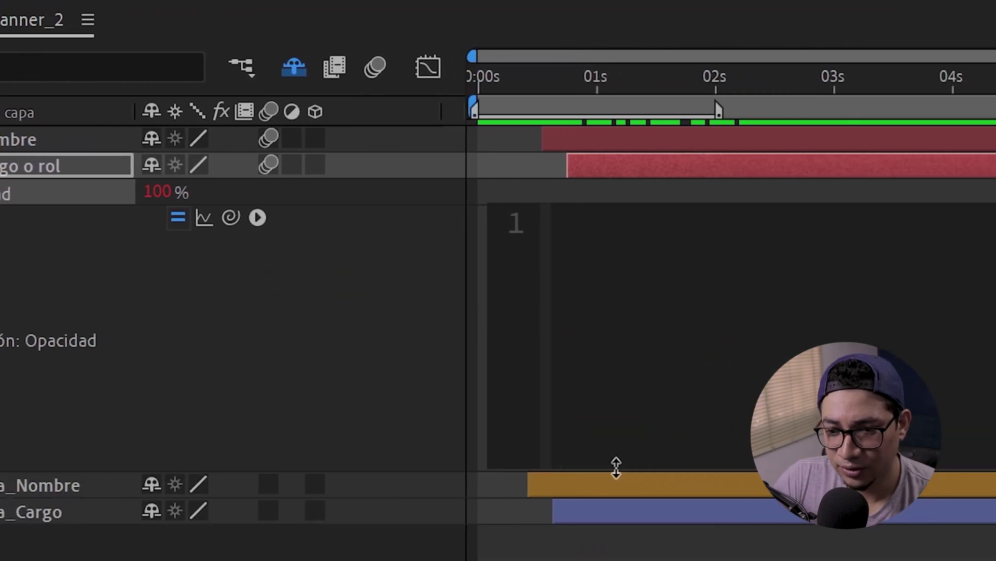
pyautogui.write('if')
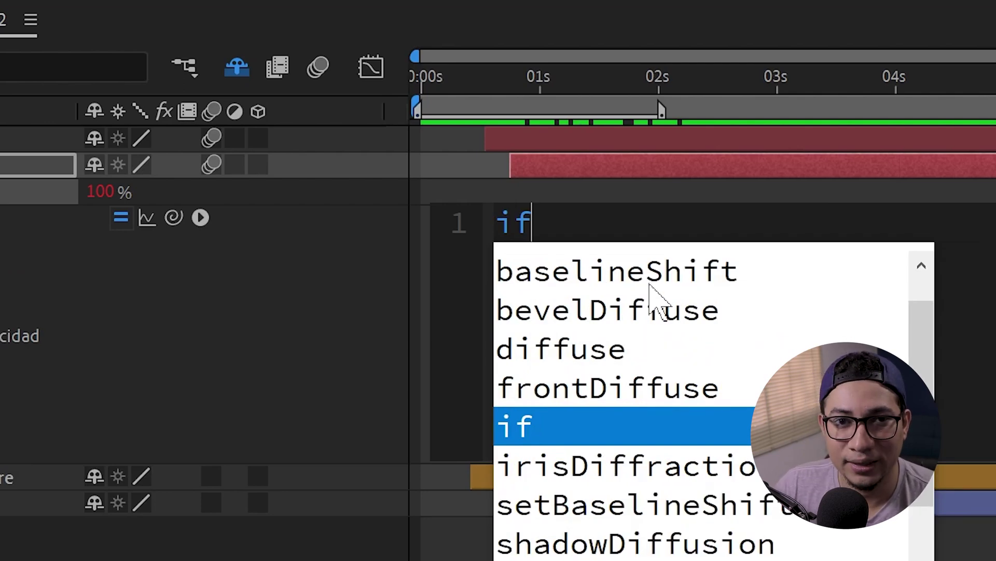
pyautogui.write('(')
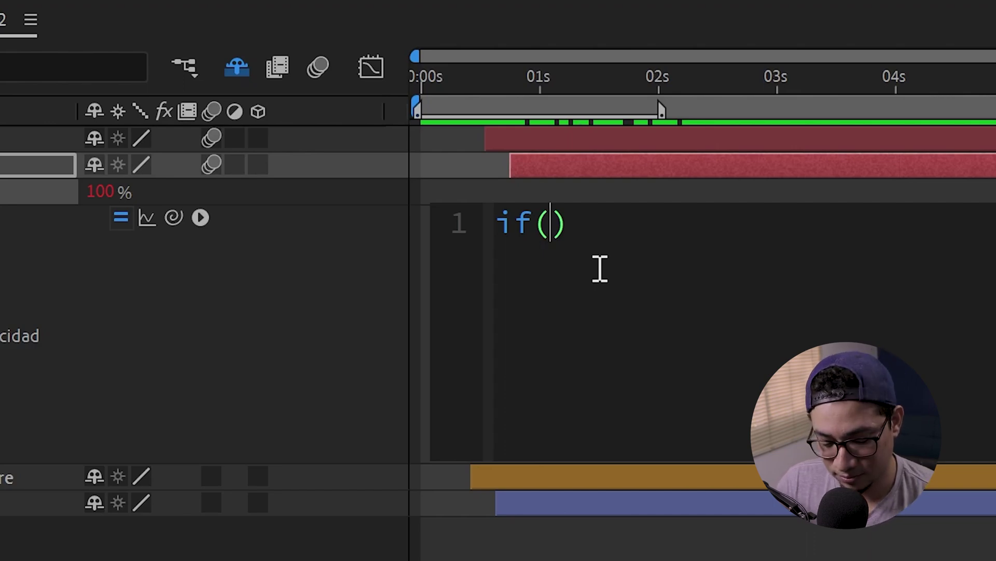
pyautogui.write('casilla')
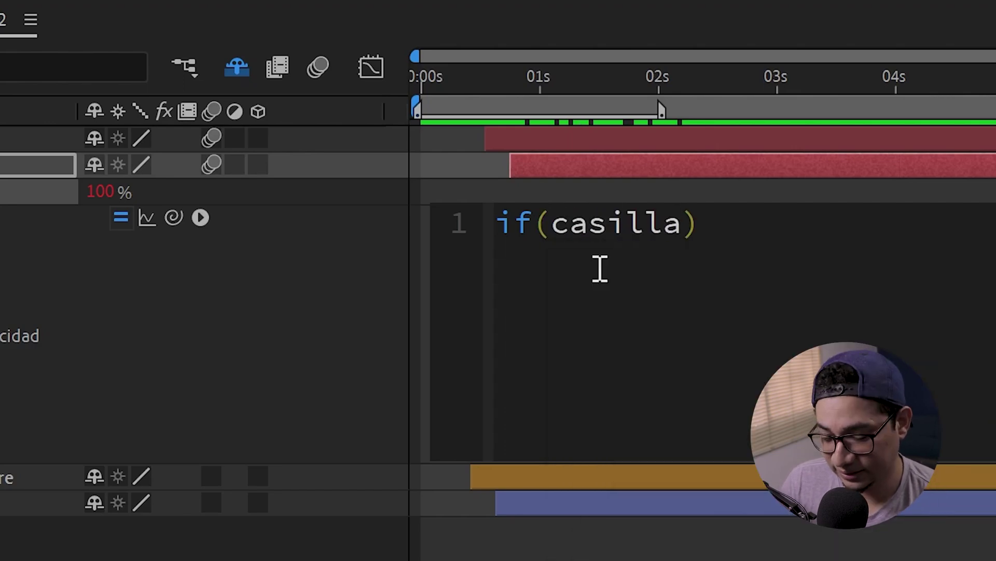
pyautogui.click(496, 223)
pyautogui.press('Return')
pyautogui.press('Return')
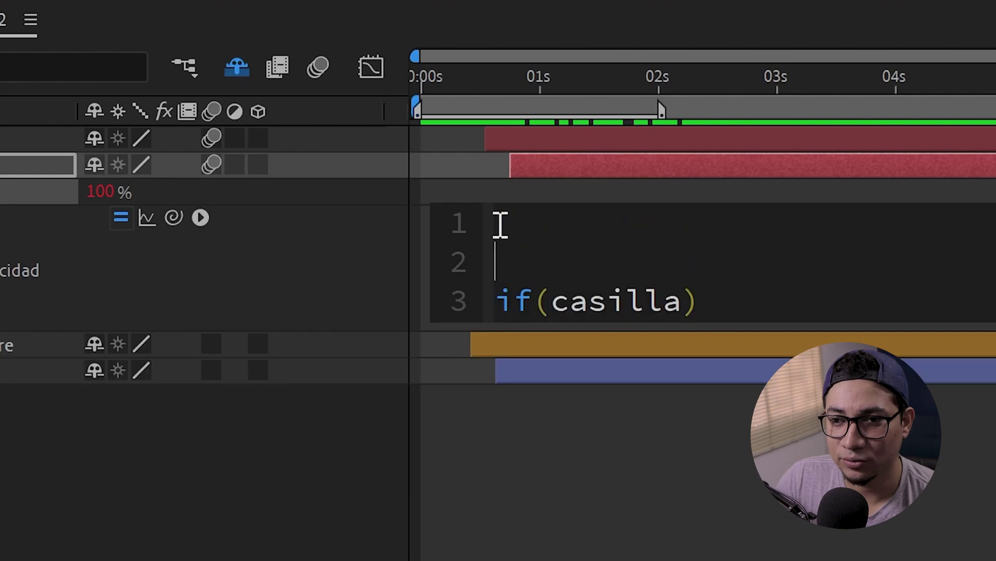
pyautogui.press('Up')
pyautogui.write('casilla ')
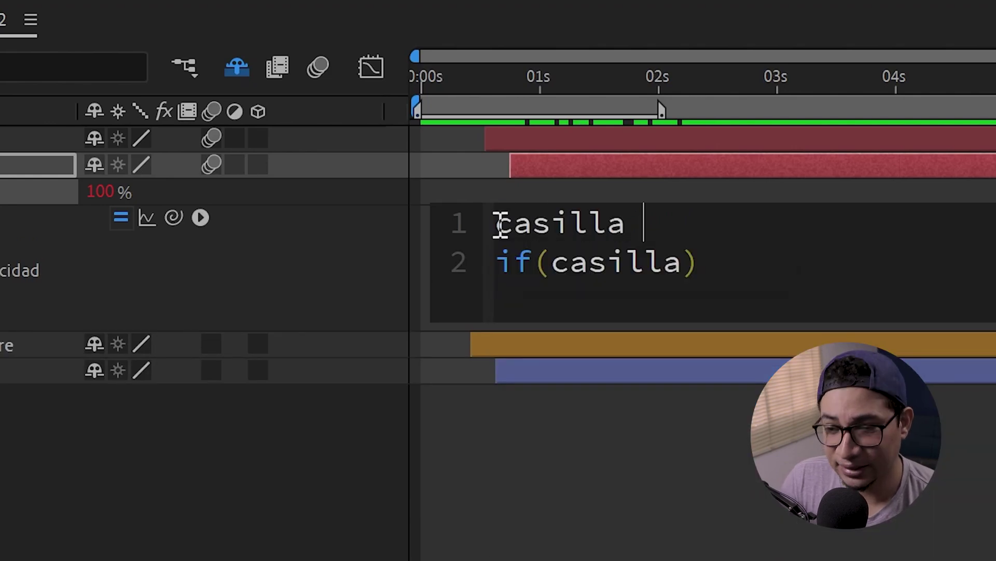
pyautogui.write('=')
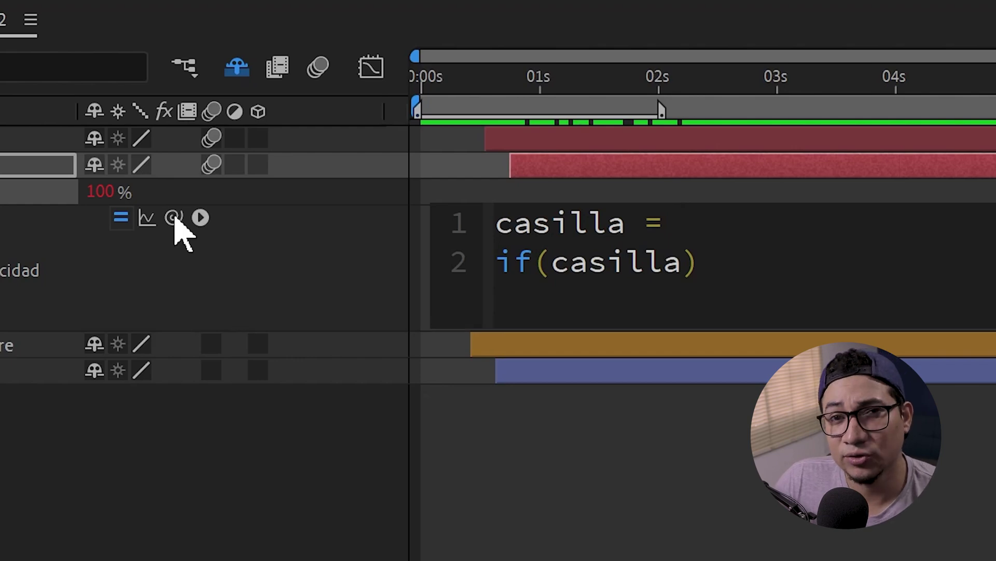
# - Lock Effect Controls on the adjustment layer and pick-whip casilla to the Cargo checkbox property
pyautogui.moveTo(175, 218); pyautogui.dragTo(195, 271)
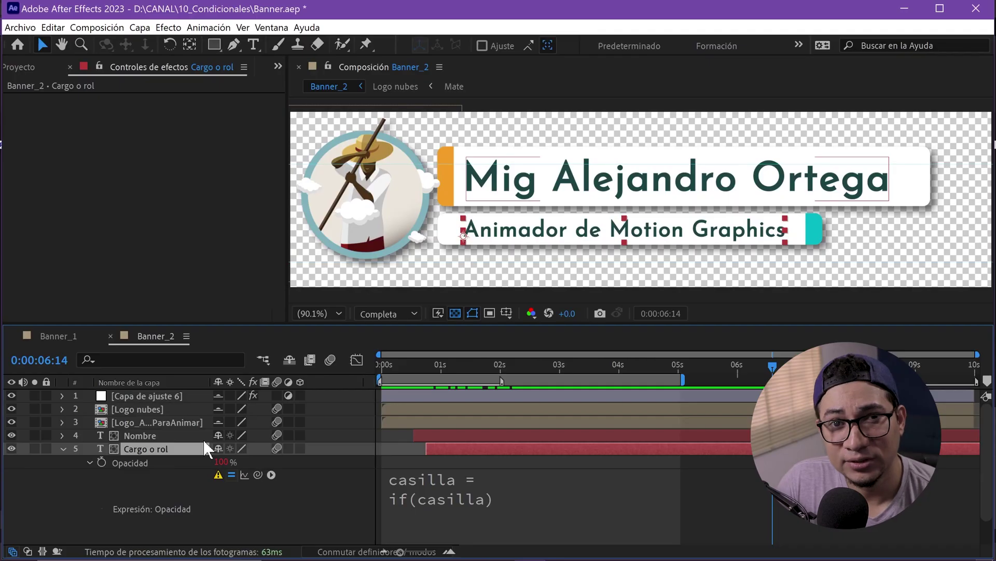
pyautogui.click(157, 394)
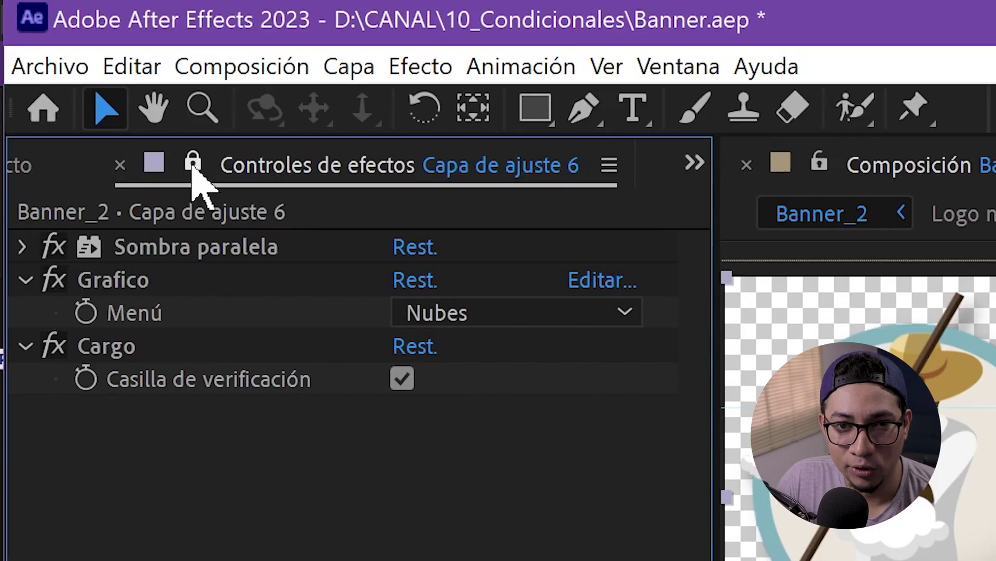
pyautogui.click(77, 67)
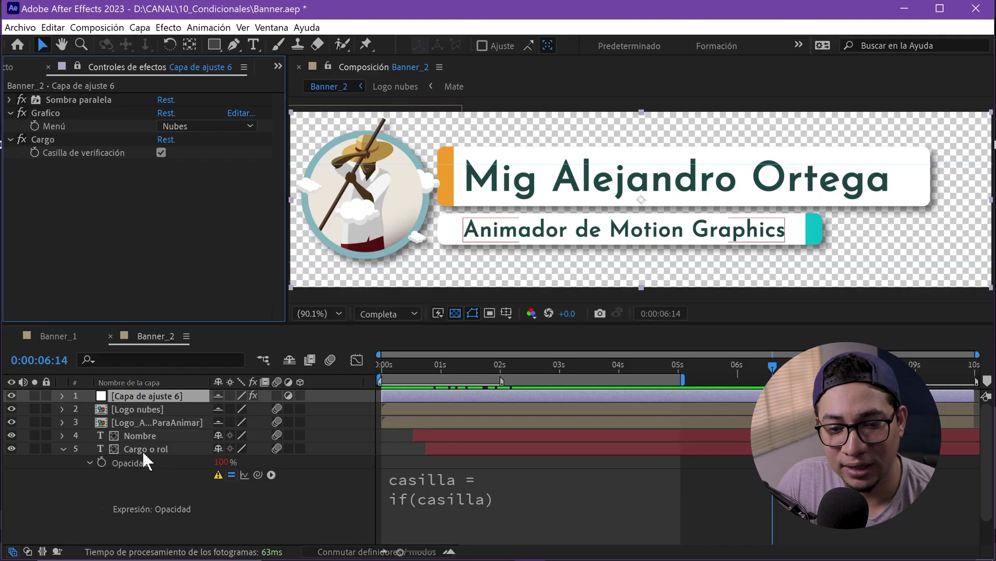
pyautogui.click(140, 449)
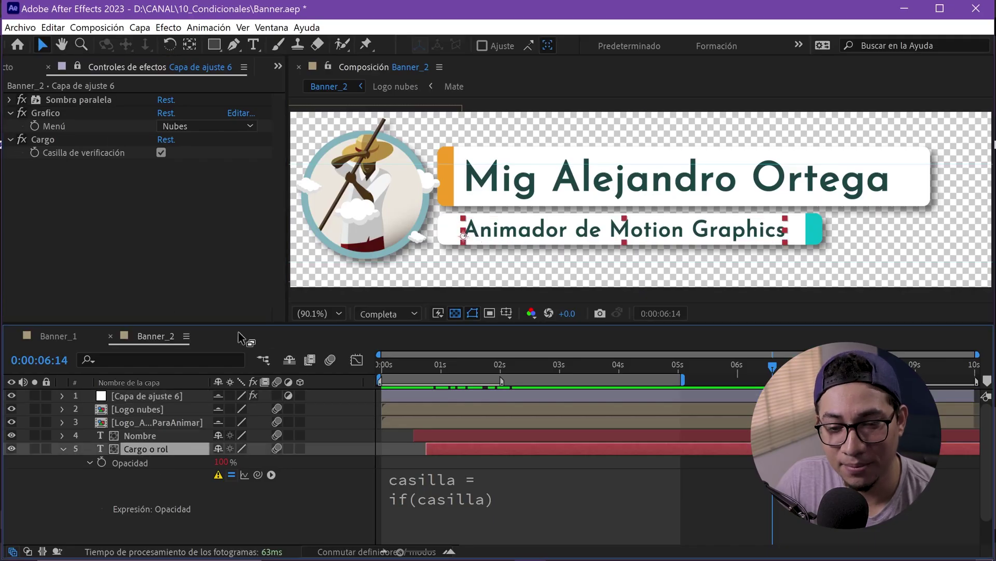
pyautogui.click(552, 480)
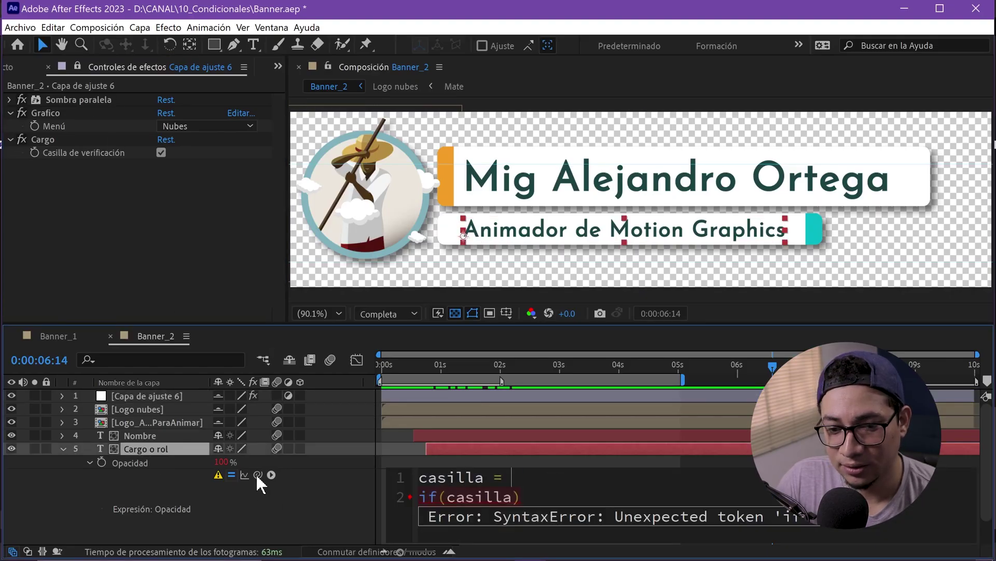
pyautogui.moveTo(257, 474); pyautogui.dragTo(59, 156)
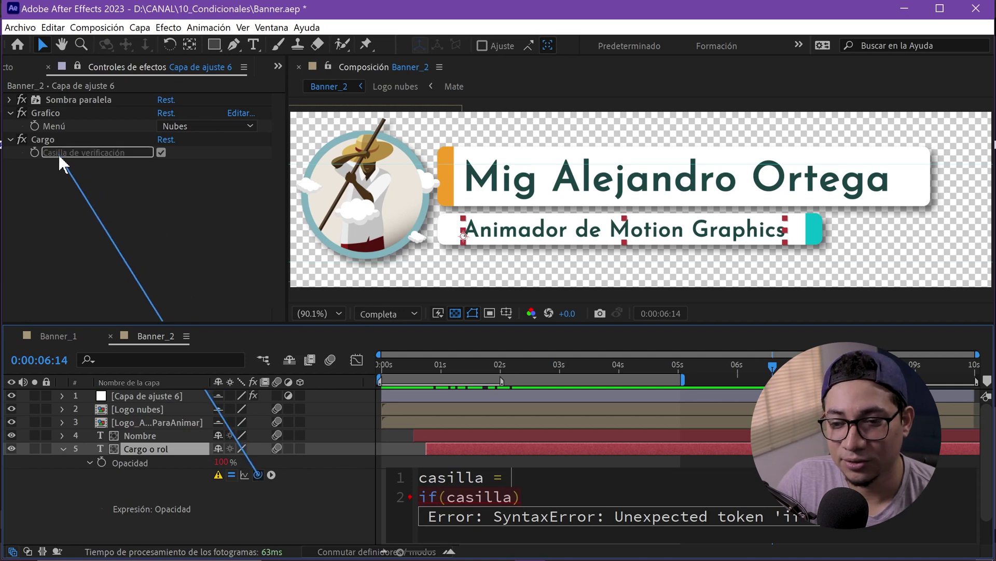
pyautogui.moveTo(58, 154); pyautogui.dragTo(58, 154)
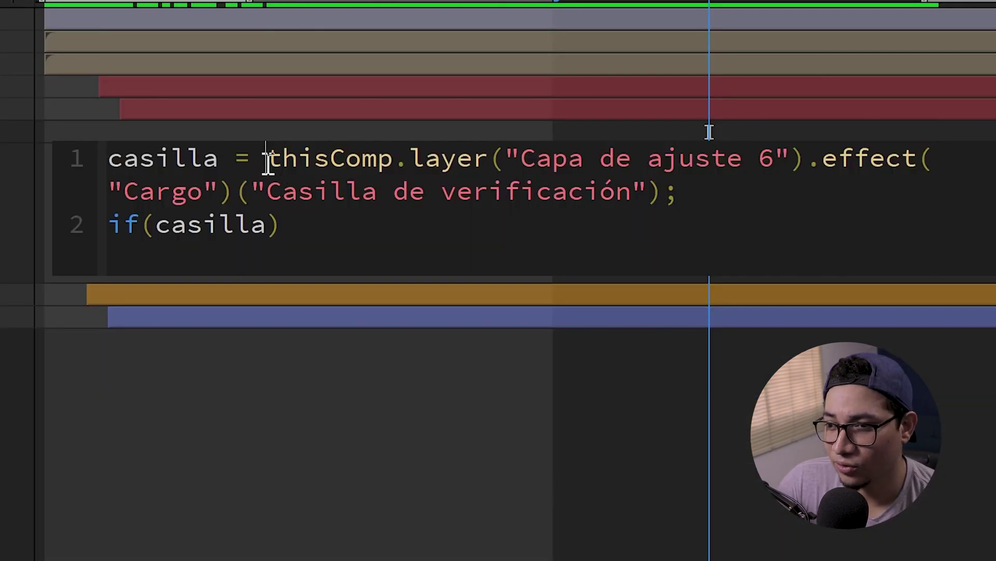
pyautogui.moveTo(266, 158); pyautogui.dragTo(679, 192)
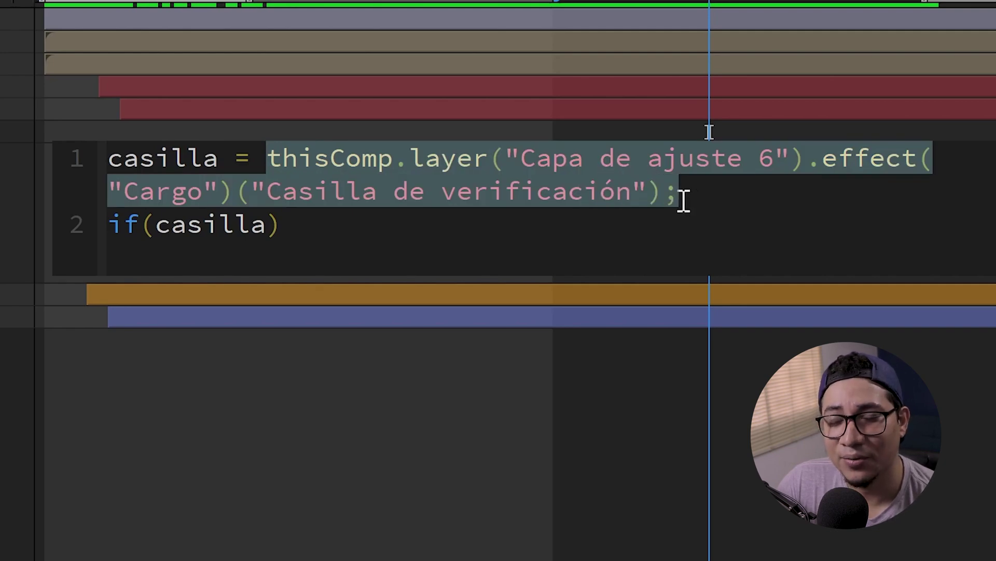
# - Add a blank line after the casilla declaration and write 'casilla == true' in the condition
pyautogui.doubleClick(159, 162)
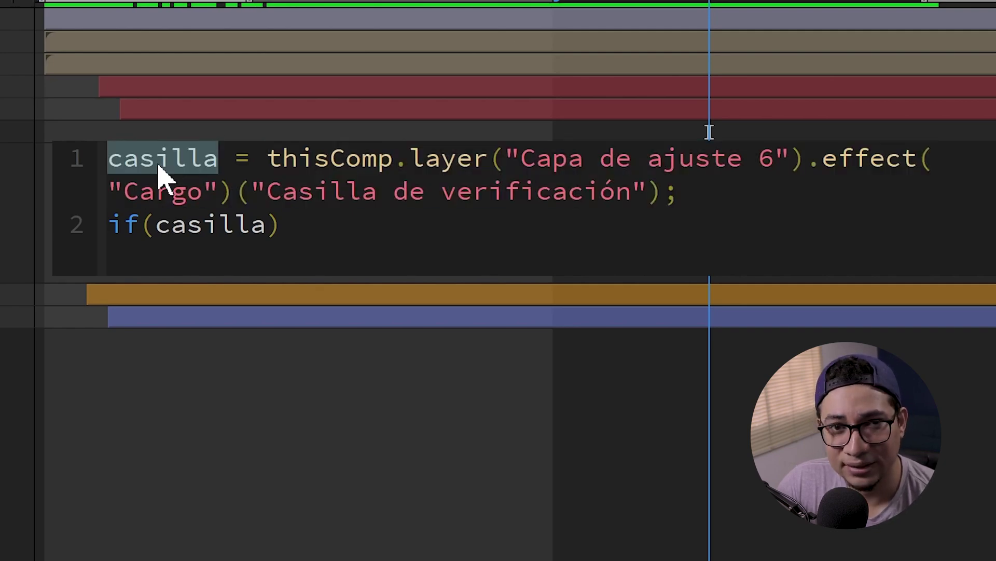
pyautogui.click(282, 228)
pyautogui.press('Return')
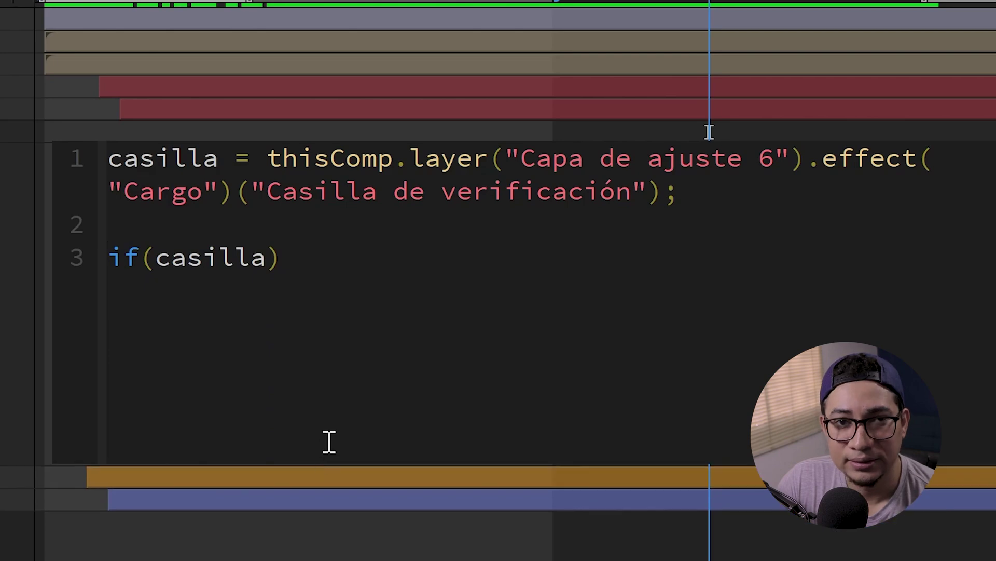
pyautogui.click(267, 275)
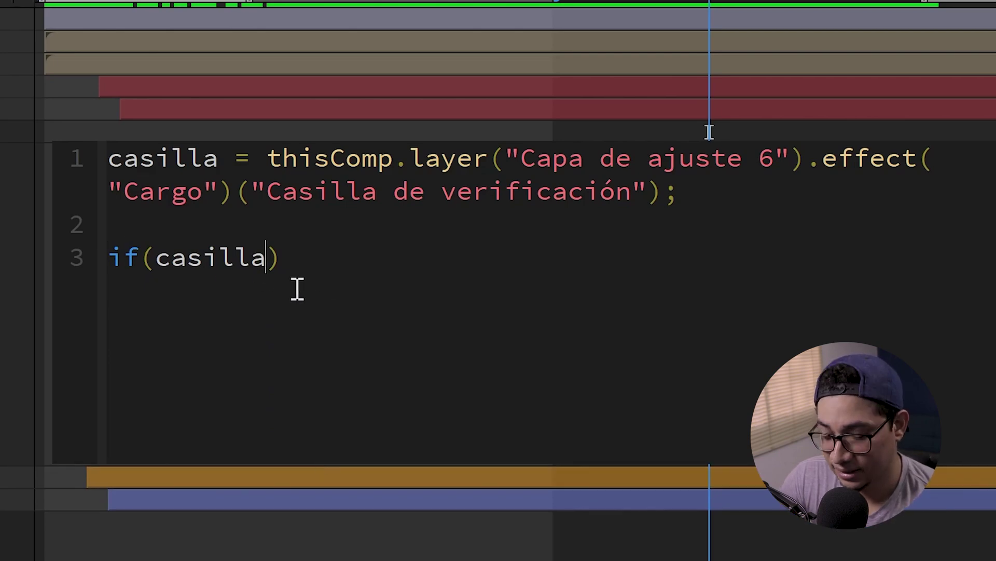
pyautogui.write('== ')
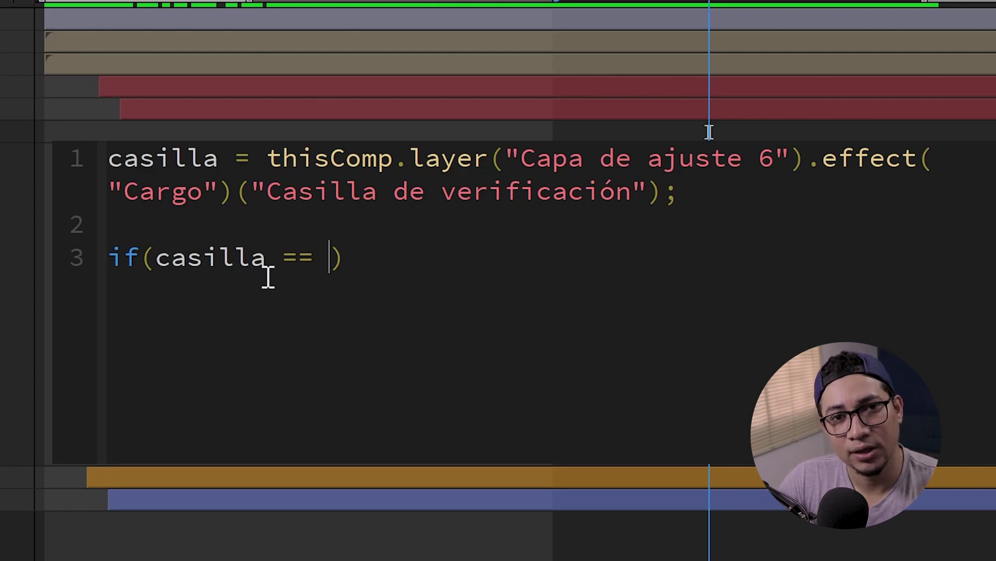
pyautogui.write('true')
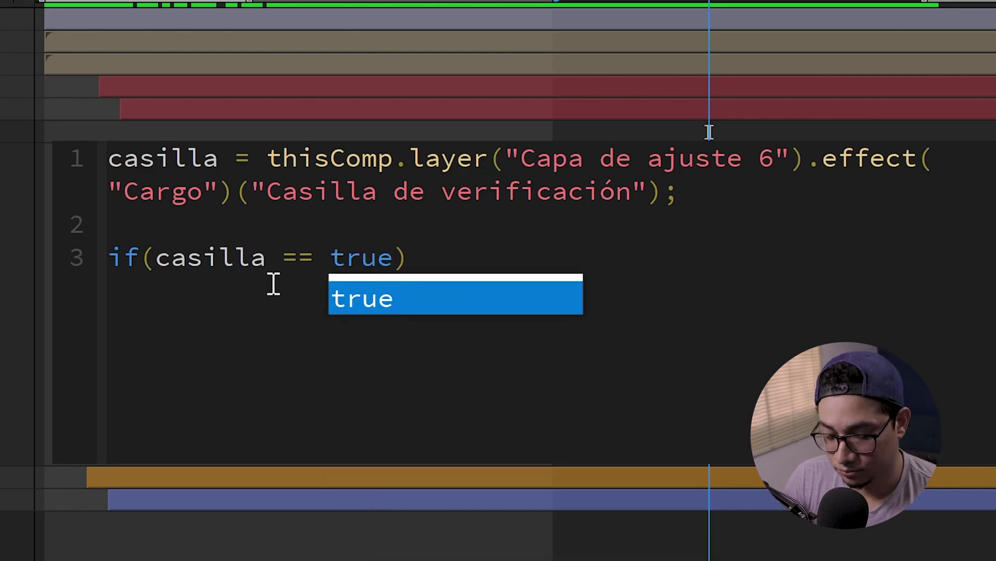
# - Try false, 1 and 0 as the compared value, settle on true, and start the if body
pyautogui.press('BackSpace')
pyautogui.press('BackSpace')
pyautogui.press('BackSpace')
pyautogui.write('false')
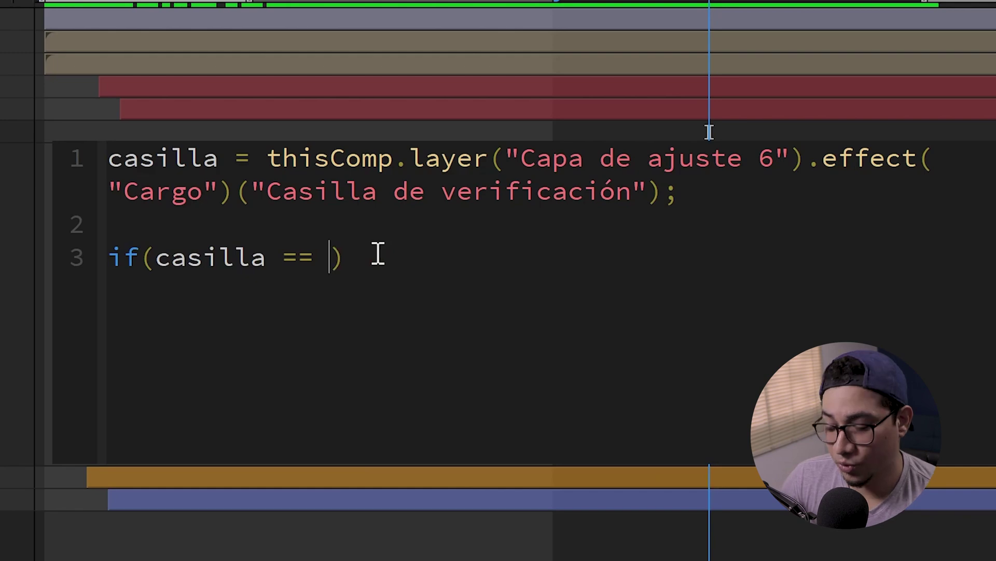
pyautogui.write('1')
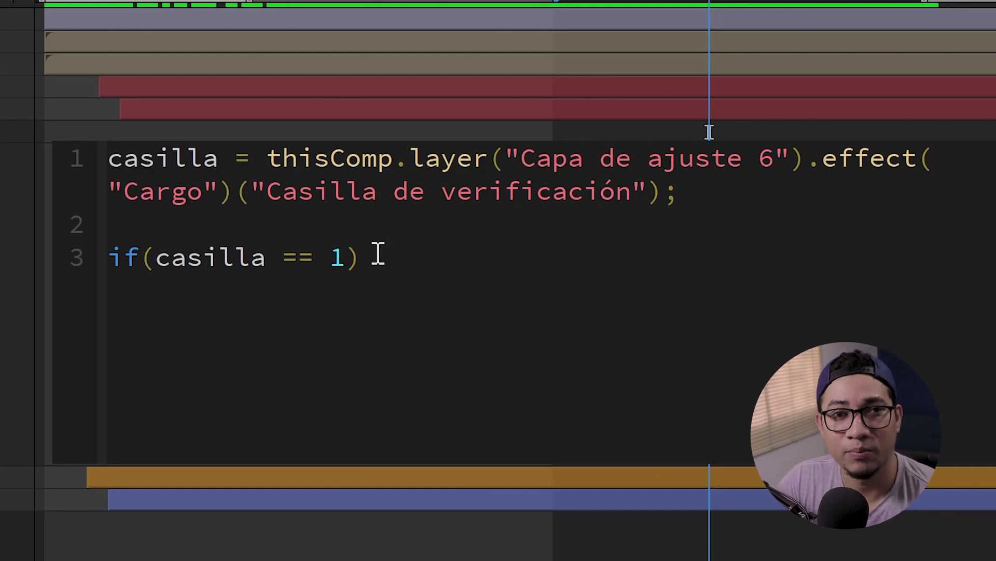
pyautogui.press('BackSpace')
pyautogui.write('0')
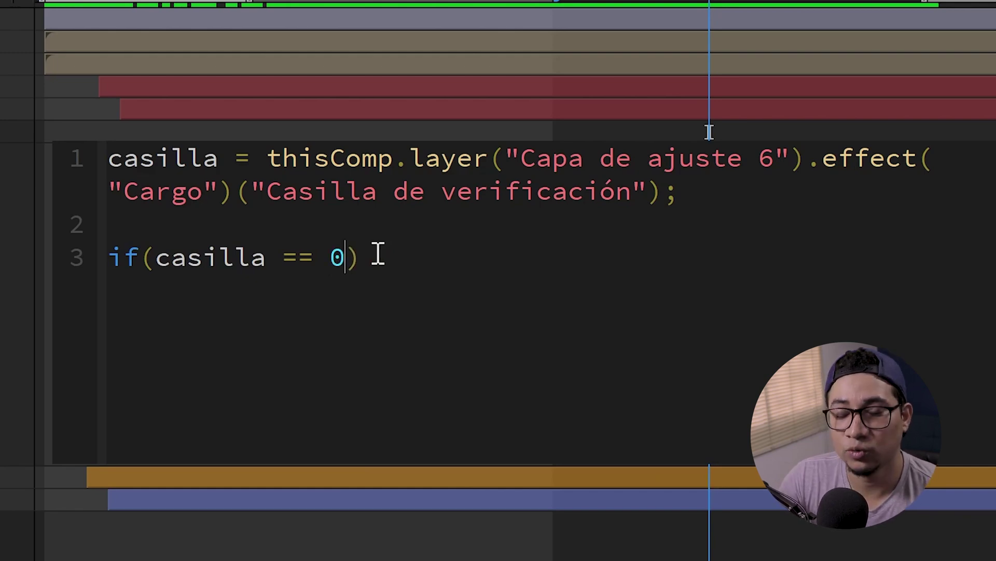
pyautogui.press('BackSpace')
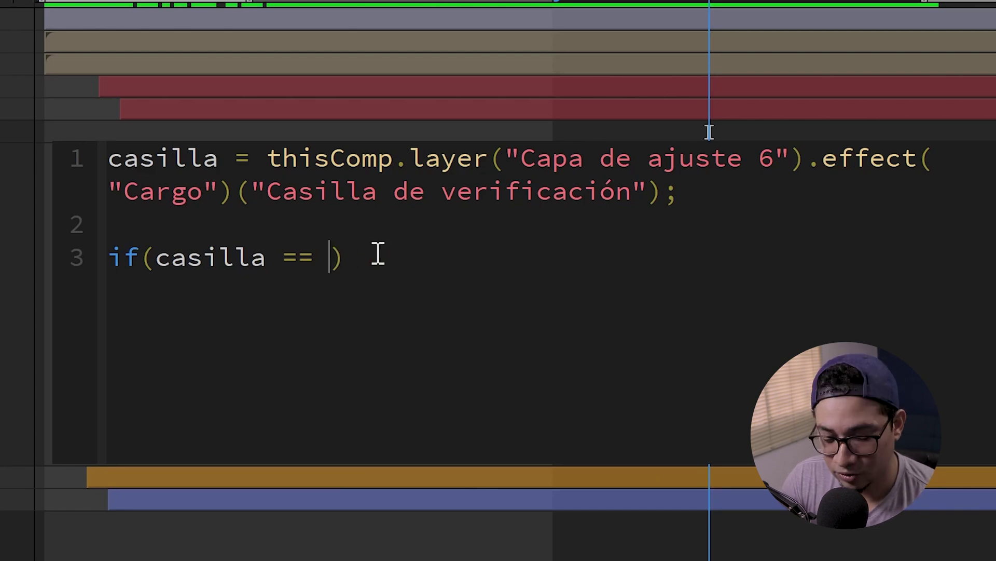
pyautogui.write('true')
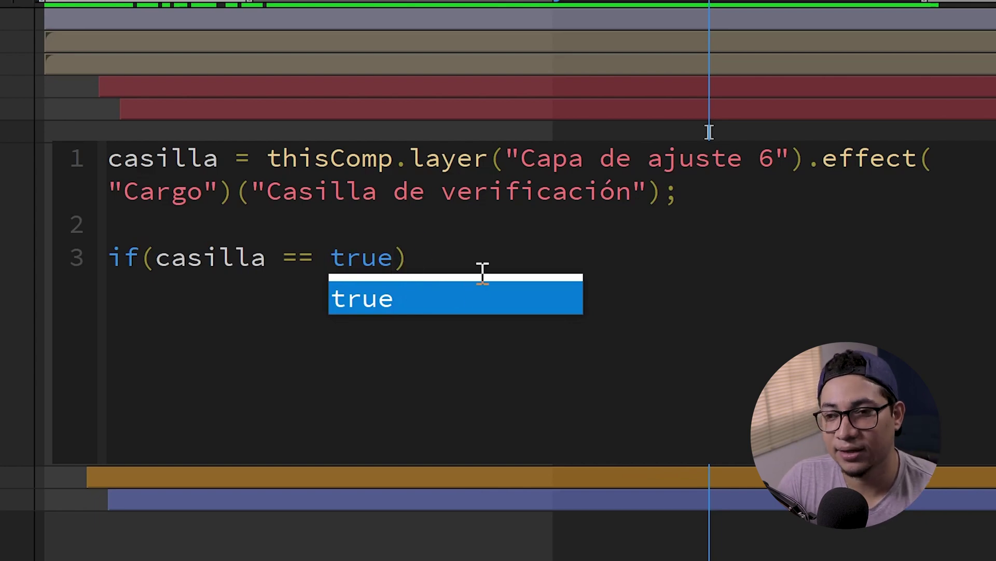
pyautogui.click(439, 261)
pyautogui.write('{')
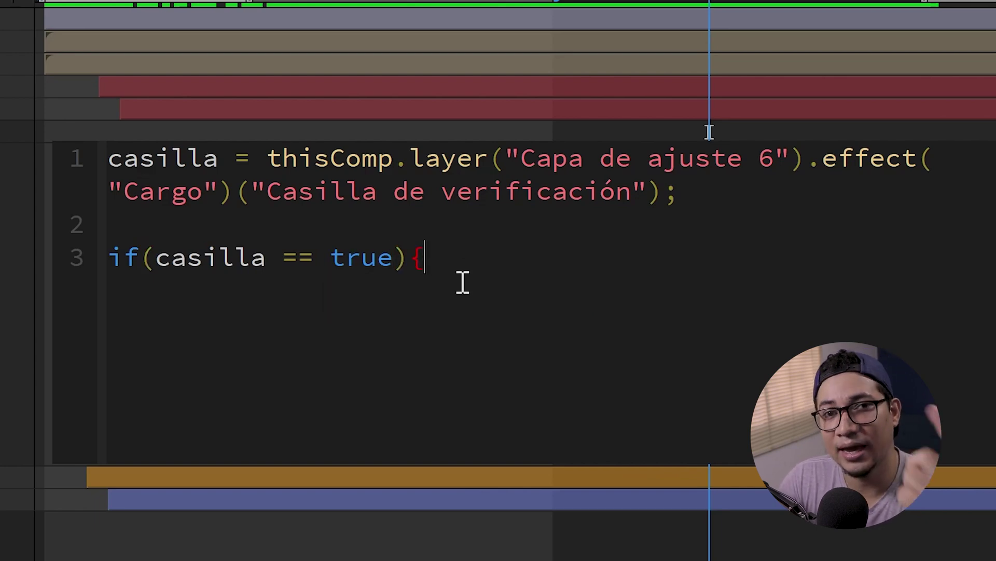
pyautogui.press('Return')
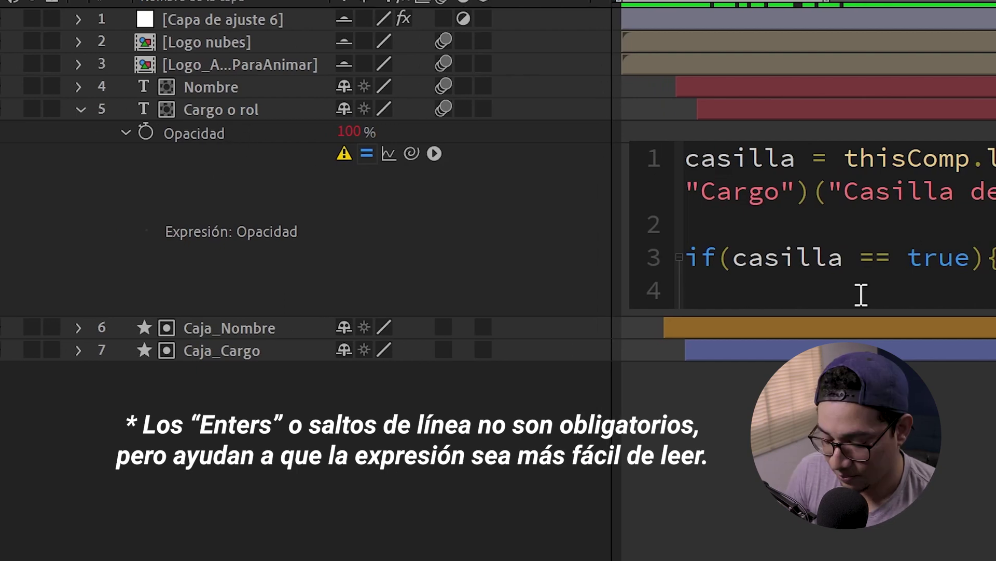
# - Make the if branch of the Cargo o rol opacity expression return 100
pyautogui.write('100')
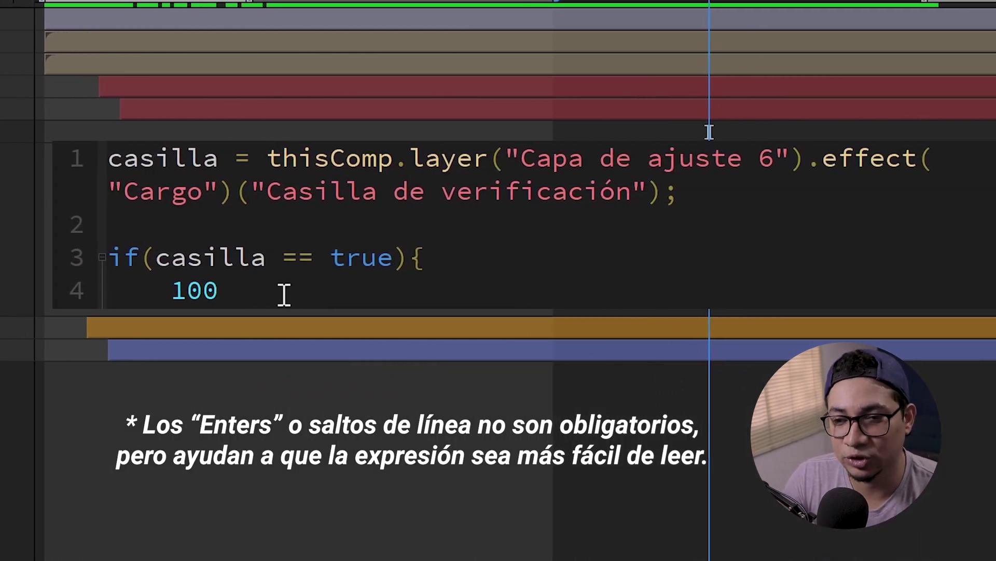
pyautogui.press('Return')
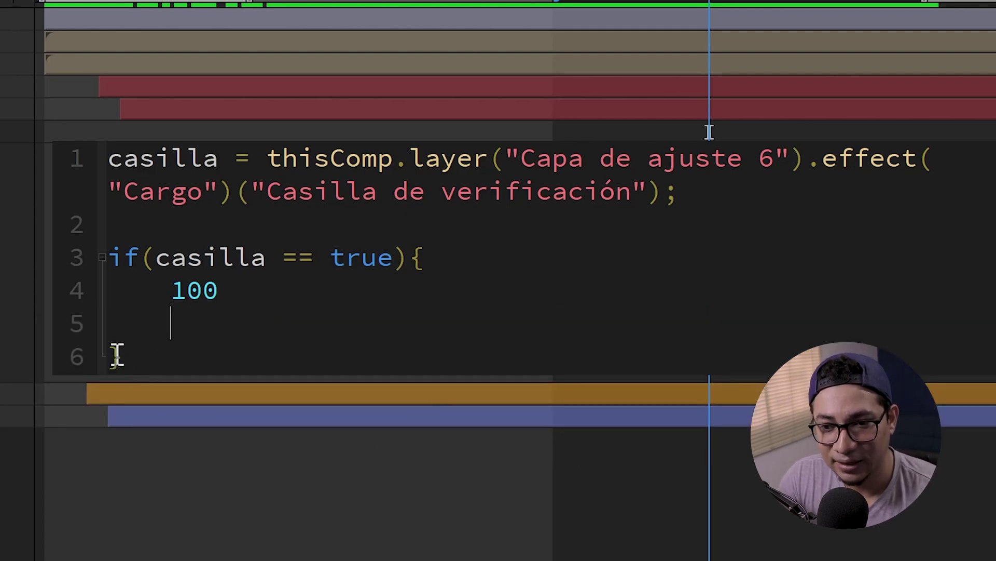
pyautogui.click(130, 368)
pyautogui.click(121, 326)
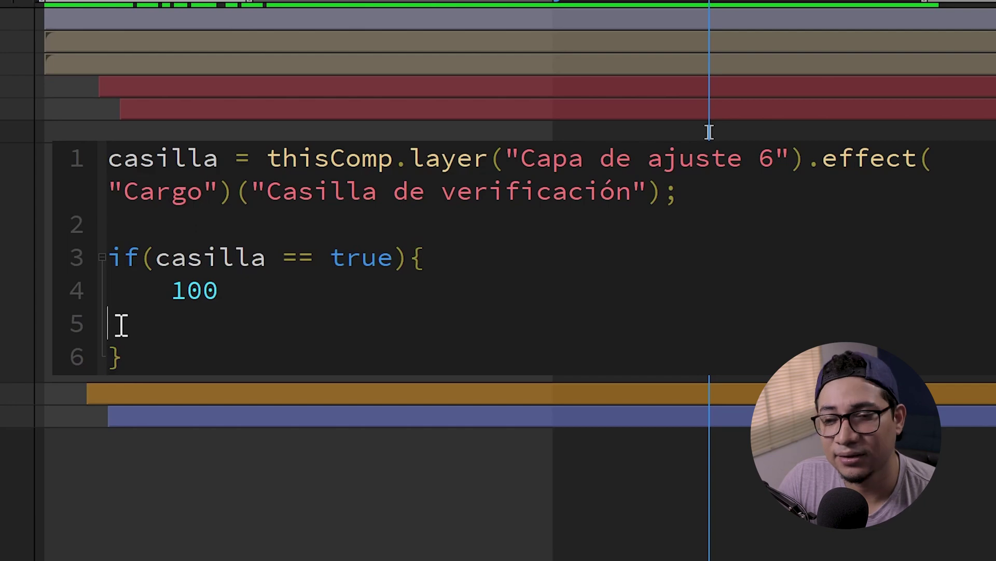
# - Add an else branch returning 0 and close the expression's final brace
pyautogui.press('Delete')
pyautogui.press('End')
pyautogui.write('else{')
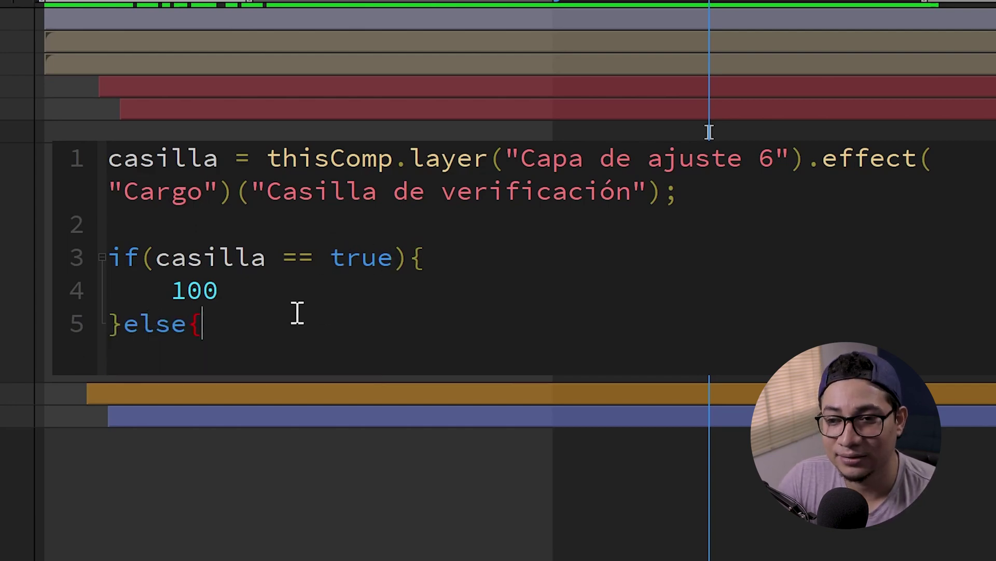
pyautogui.press('Return')
pyautogui.write('0')
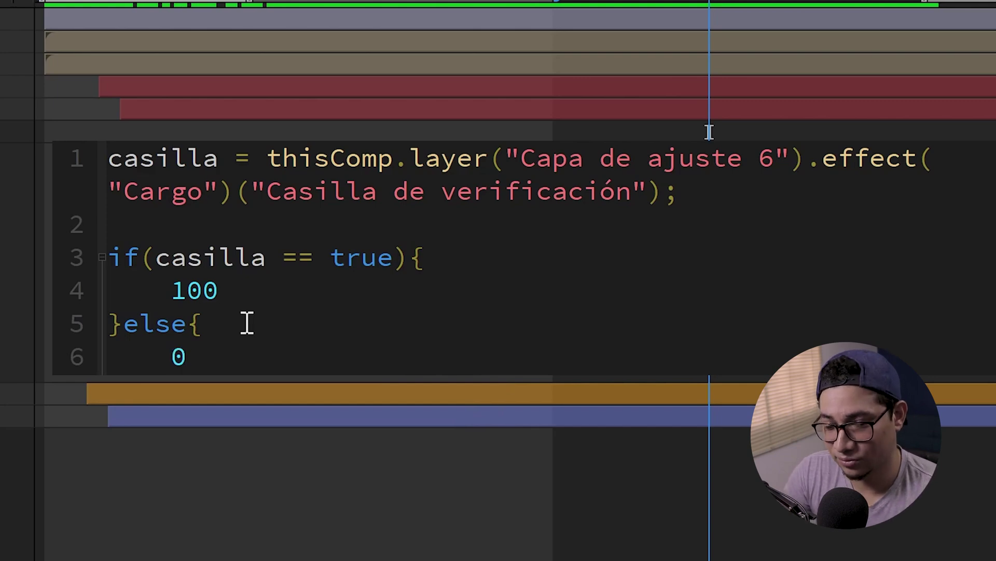
pyautogui.press('Return')
pyautogui.press('BackSpace')
pyautogui.press('BackSpace')
pyautogui.click(133, 408)
pyautogui.write('}')
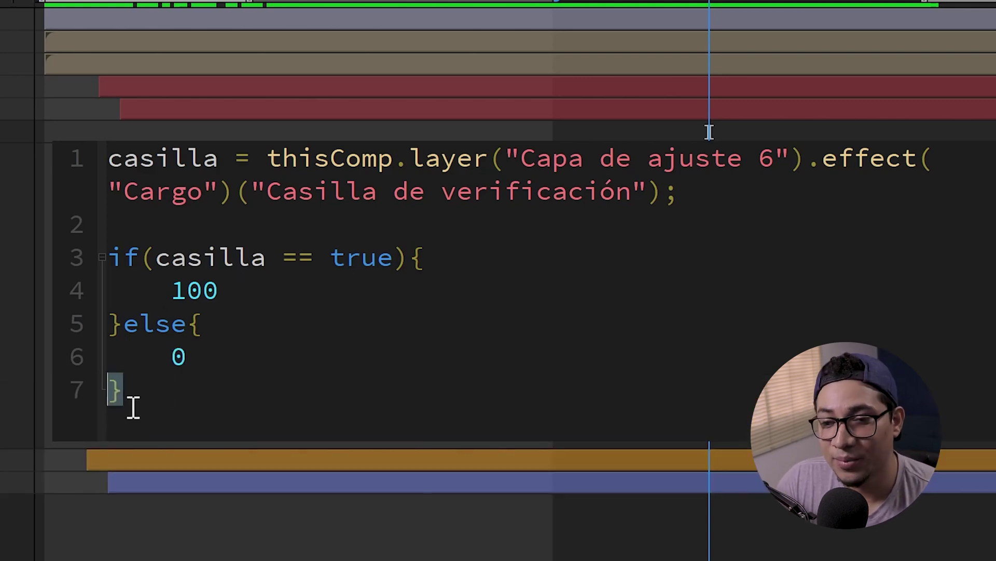
pyautogui.click(130, 394)
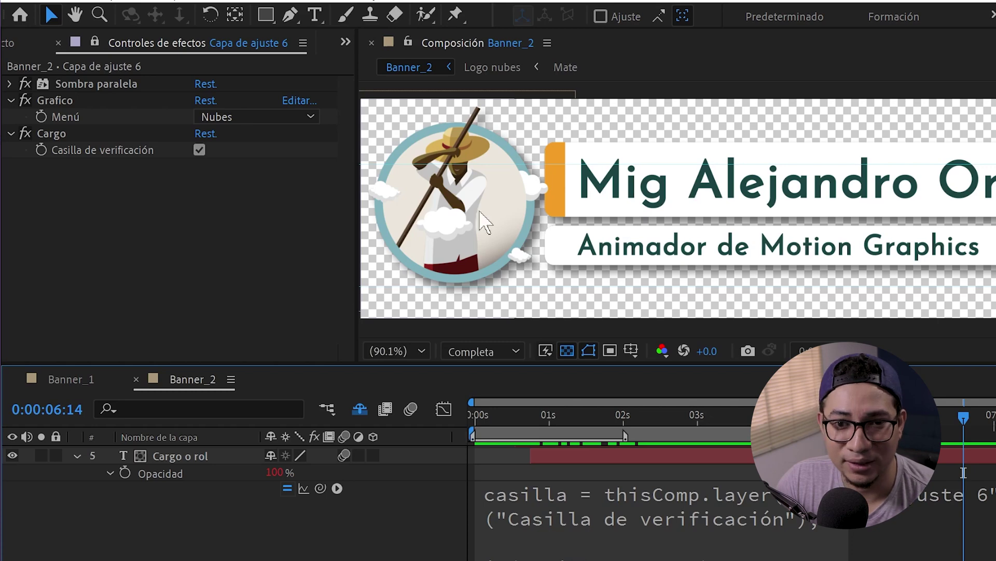
# - Uncheck Casilla de verificación and review casilla, true and 100 in the expression
pyautogui.click(199, 150)
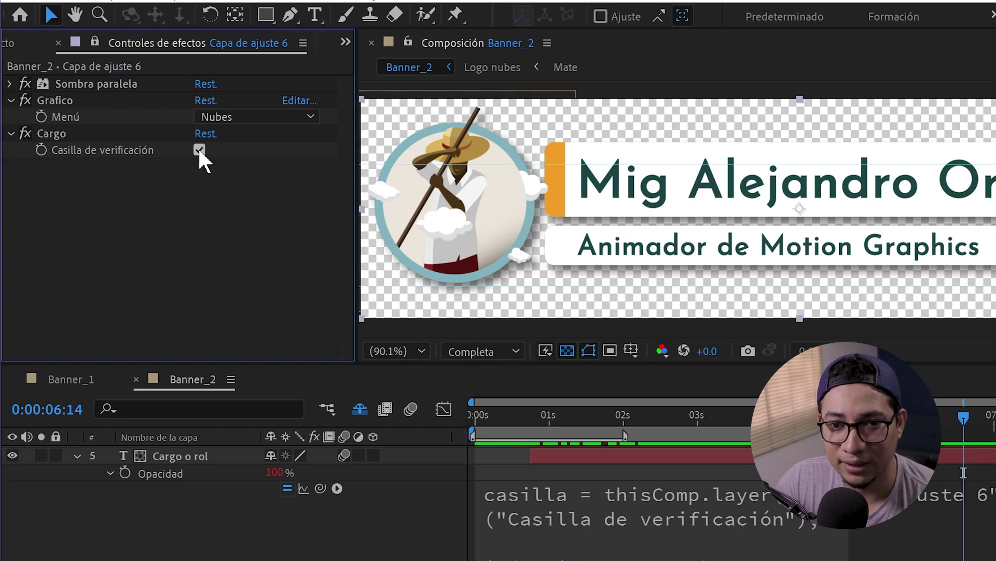
pyautogui.click(199, 150)
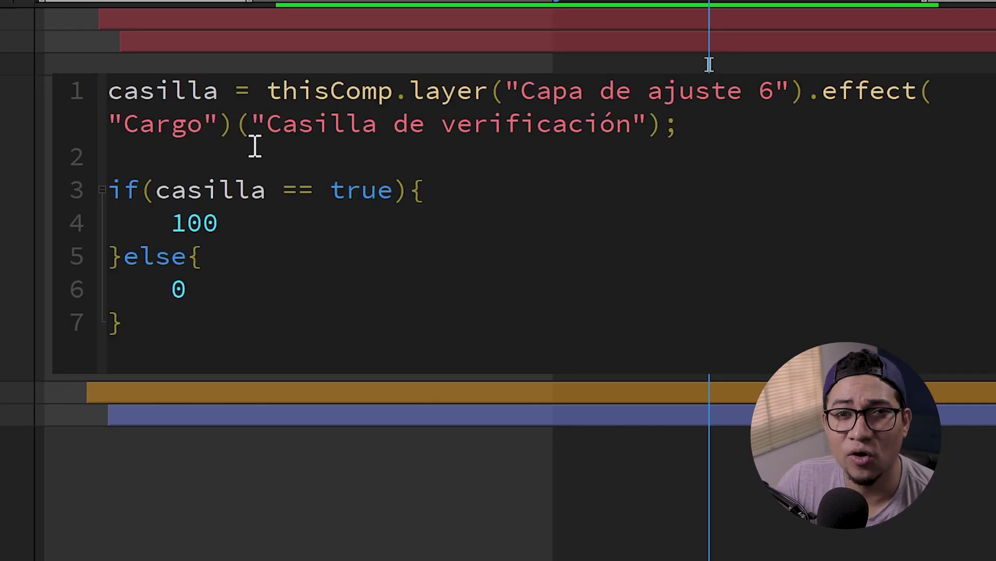
pyautogui.doubleClick(213, 191)
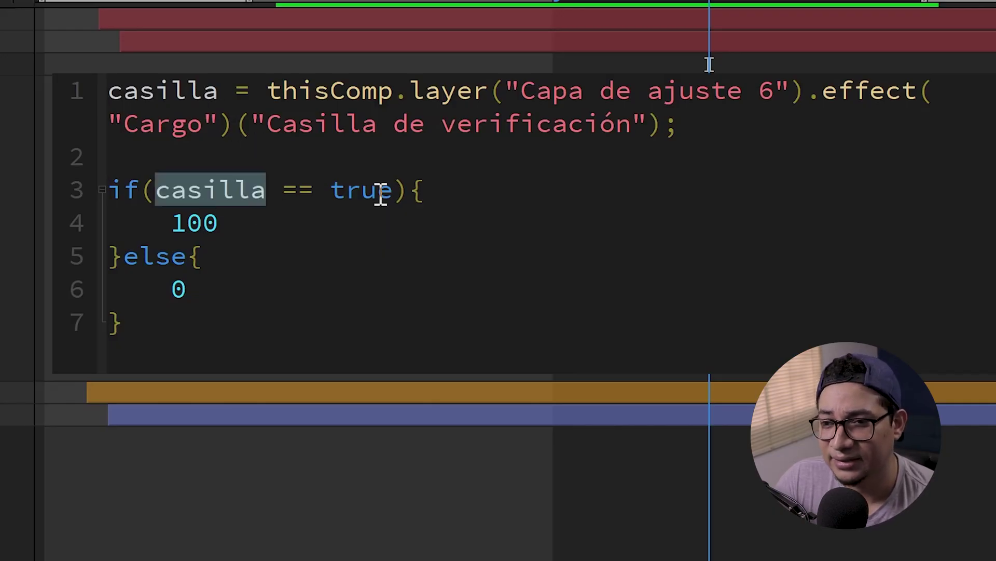
pyautogui.doubleClick(381, 192)
pyautogui.click(185, 223)
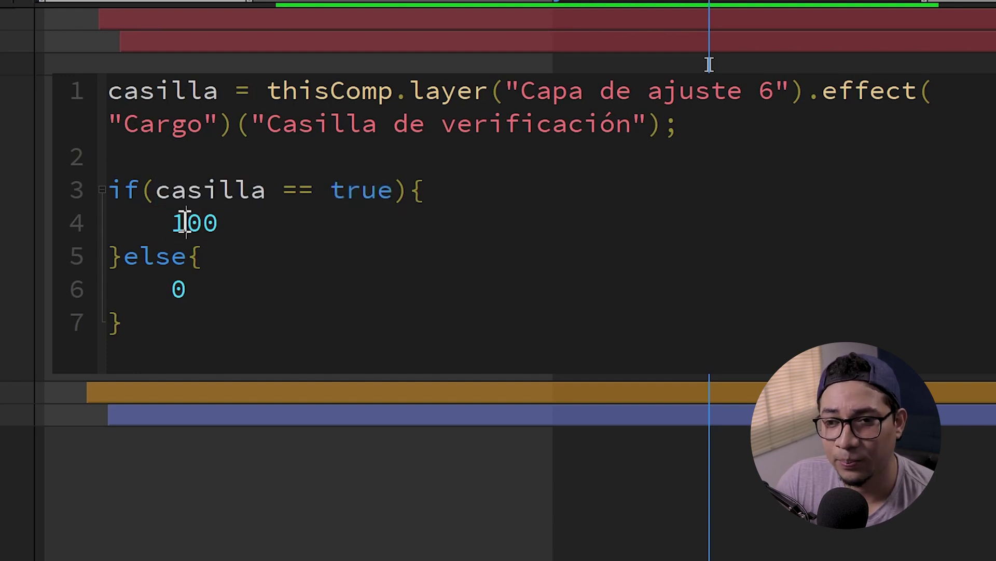
pyautogui.doubleClick(185, 223)
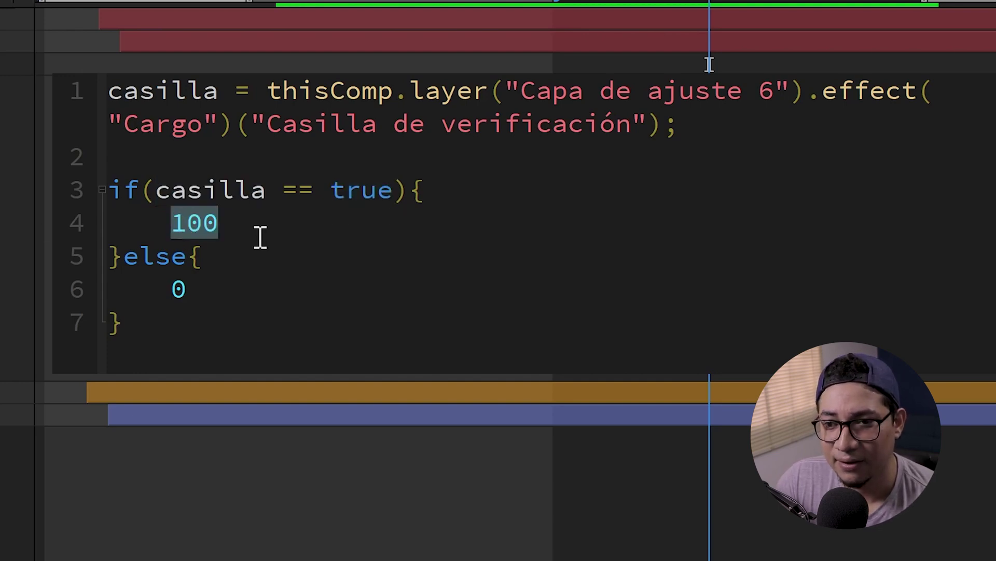
pyautogui.doubleClick(358, 190)
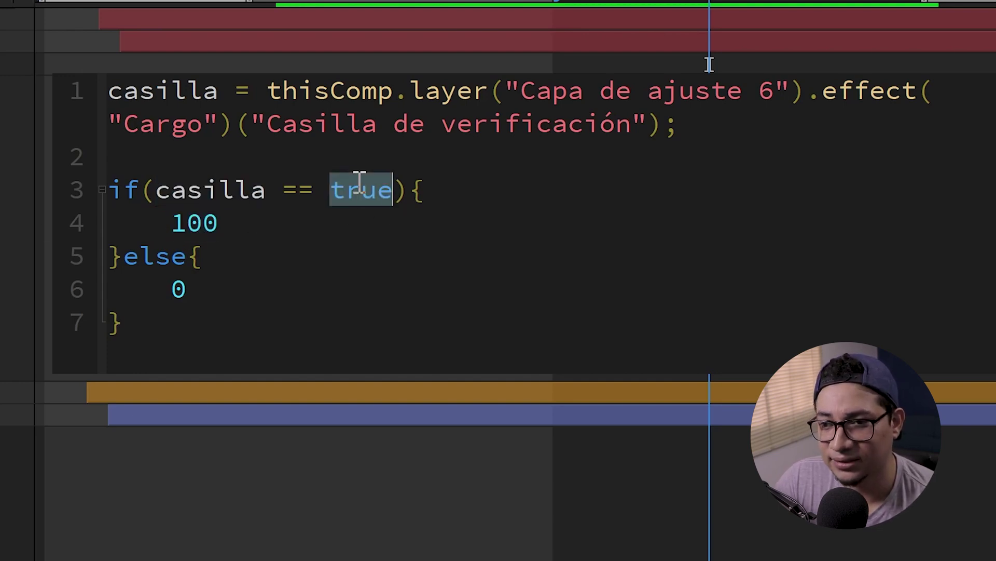
pyautogui.click(179, 291)
# - Commit the opacity expression and select the Caja_Cargo layer
pyautogui.click(298, 231)
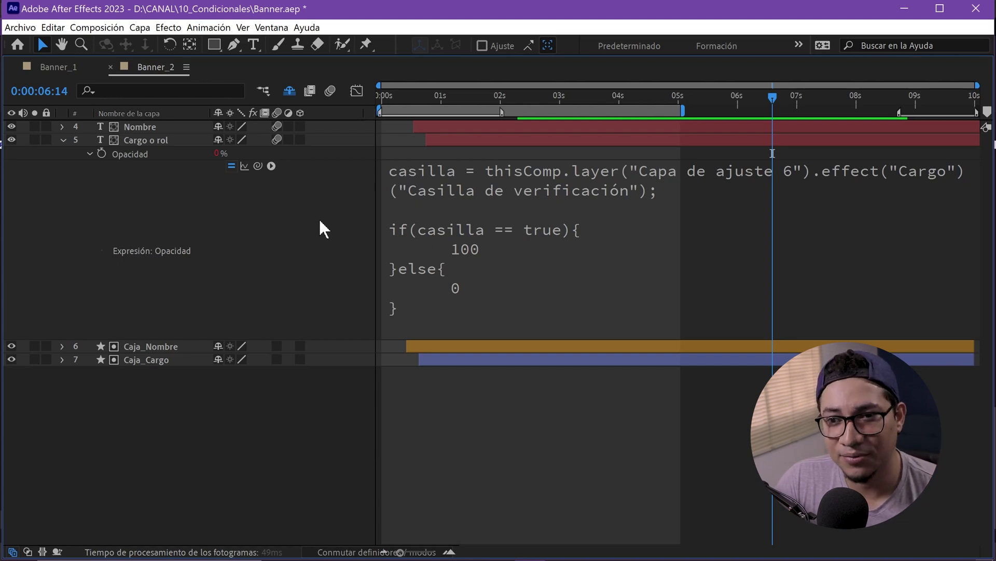
pyautogui.click(161, 179)
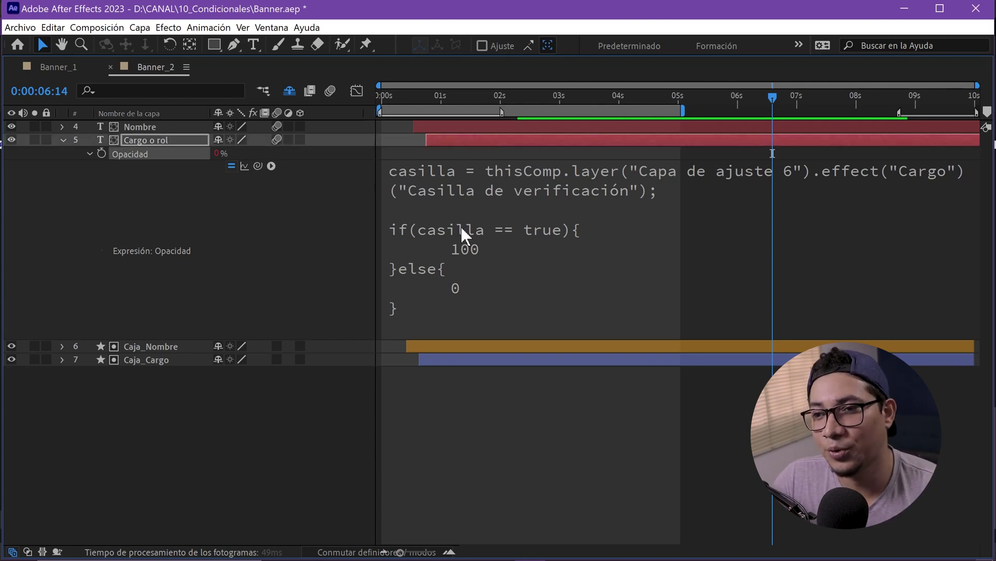
pyautogui.click(146, 358)
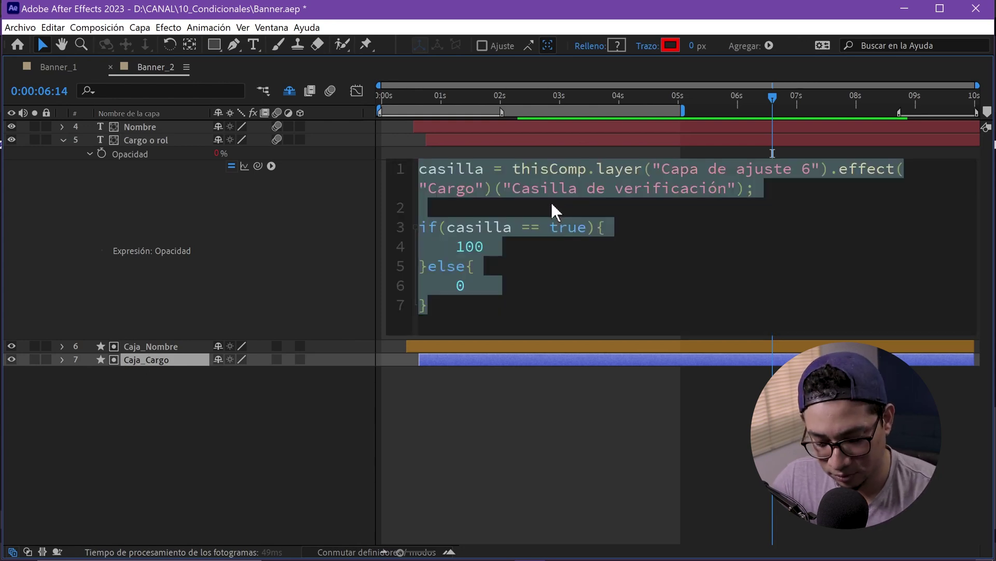
# - Paste the if/else Cargo checkbox expression onto Caja_Cargo's Opacity
pyautogui.click(130, 359)
pyautogui.press('t')
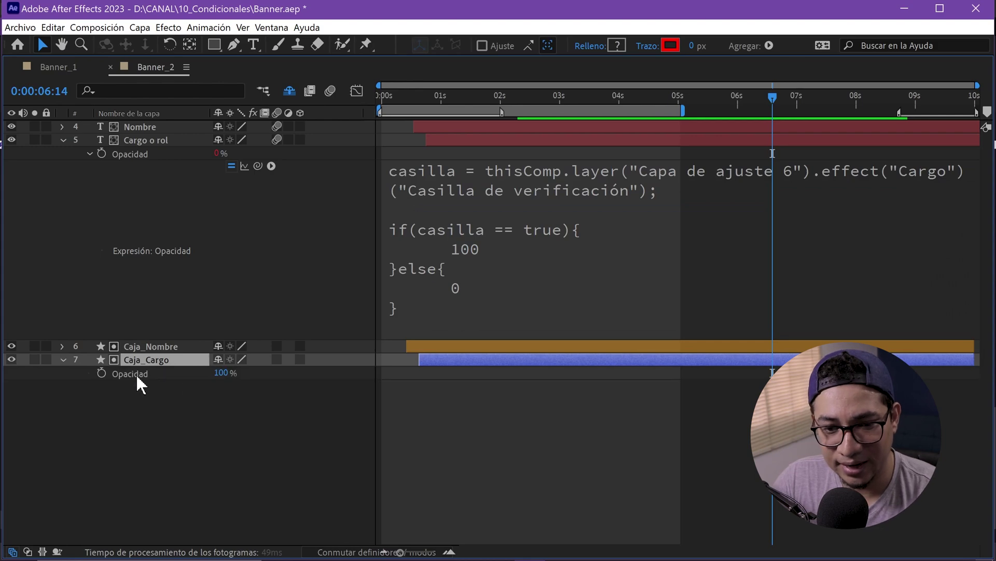
pyautogui.keyDown('alt'); pyautogui.click(102, 372); pyautogui.keyUp('alt')
pyautogui.hotkey('ctrl', 'v')
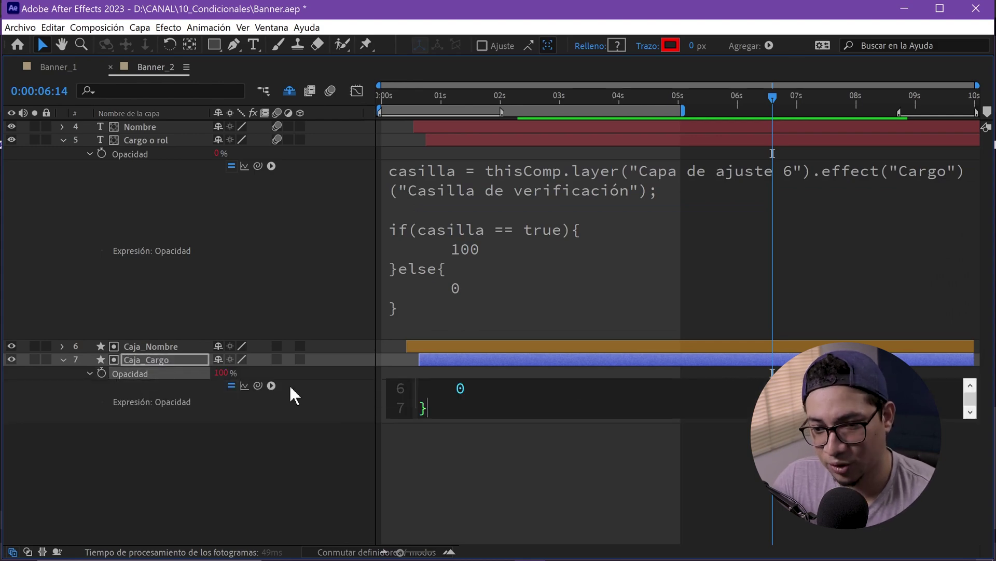
pyautogui.click(310, 483)
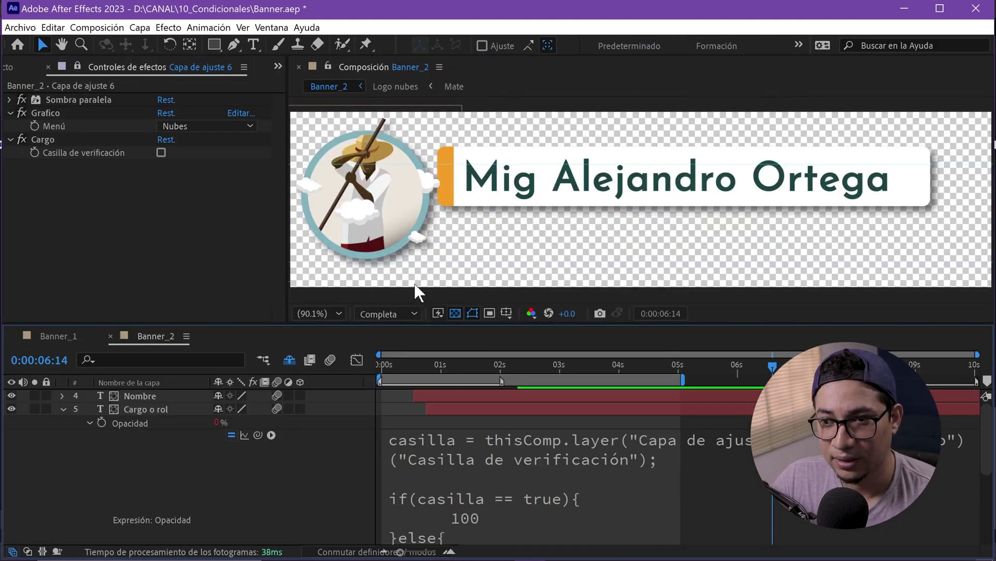
# - Toggle the Cargo checkbox on and off to test, leaving it unchecked
pyautogui.click(159, 152)
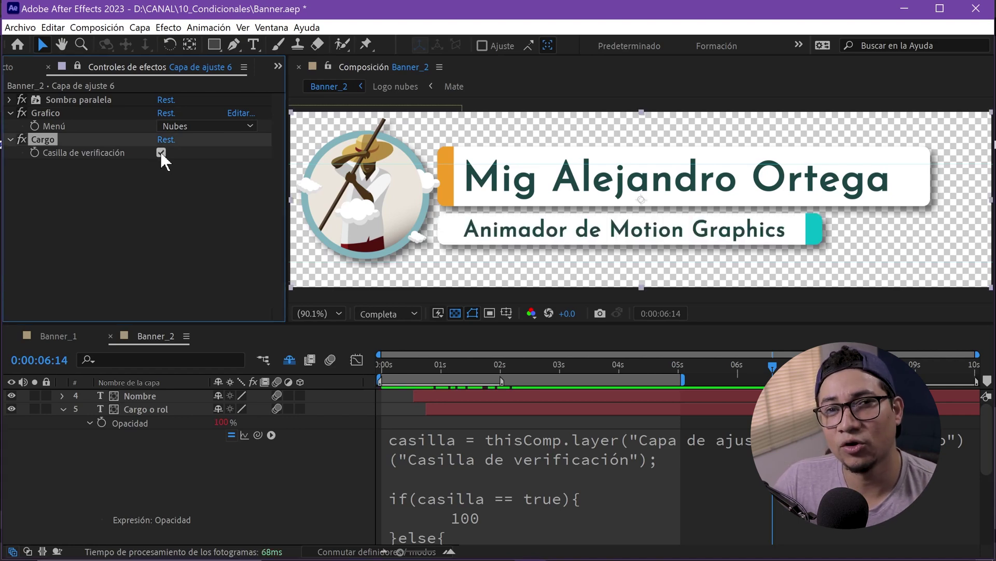
pyautogui.click(161, 152)
pyautogui.click(160, 151)
pyautogui.click(160, 151)
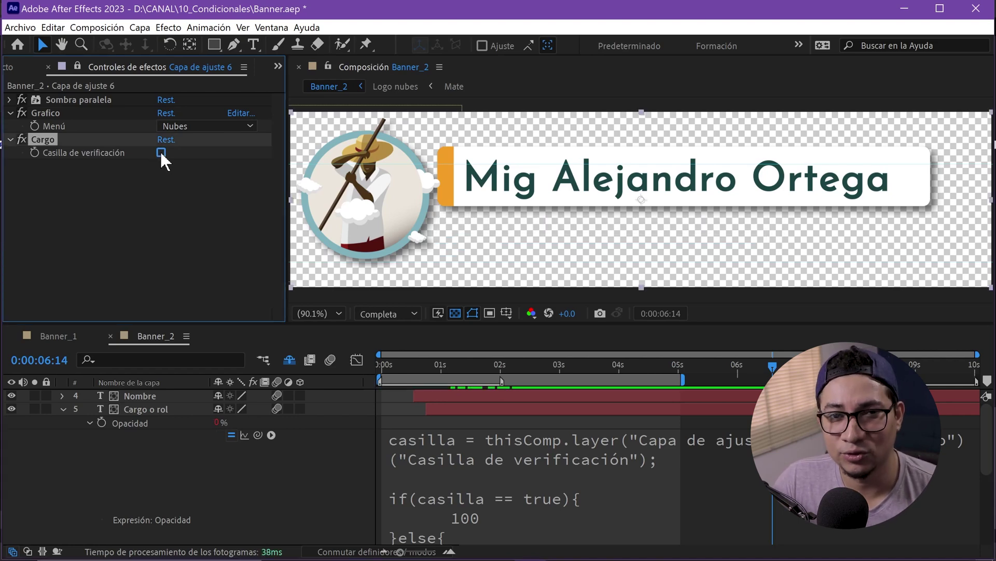
pyautogui.click(160, 151)
pyautogui.click(160, 151)
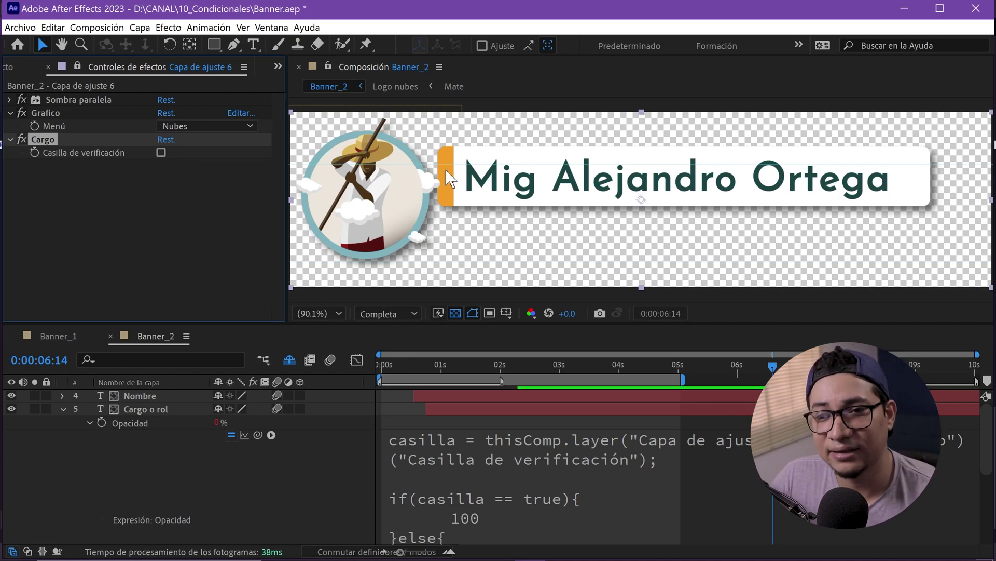
# - Separate the Nombre layer's Position into X and Y dimensions
pyautogui.click(62, 410)
pyautogui.click(187, 395)
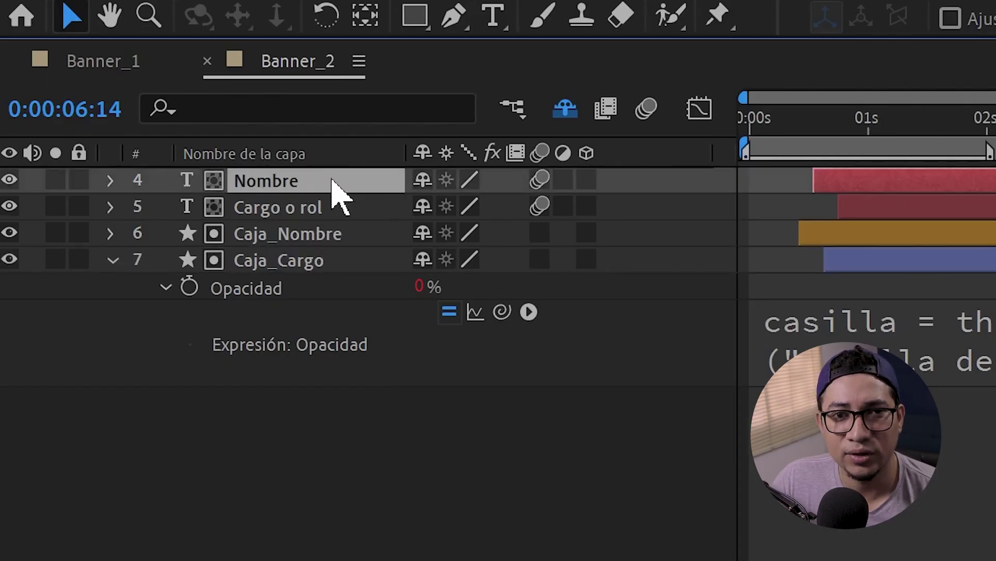
pyautogui.press('p')
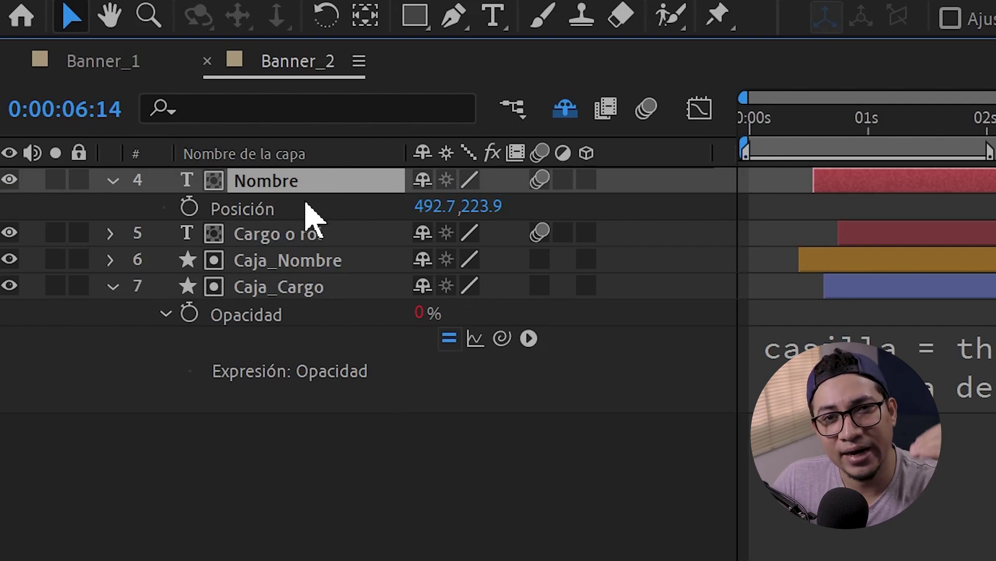
pyautogui.rightClick(267, 196)
pyautogui.click(449, 272)
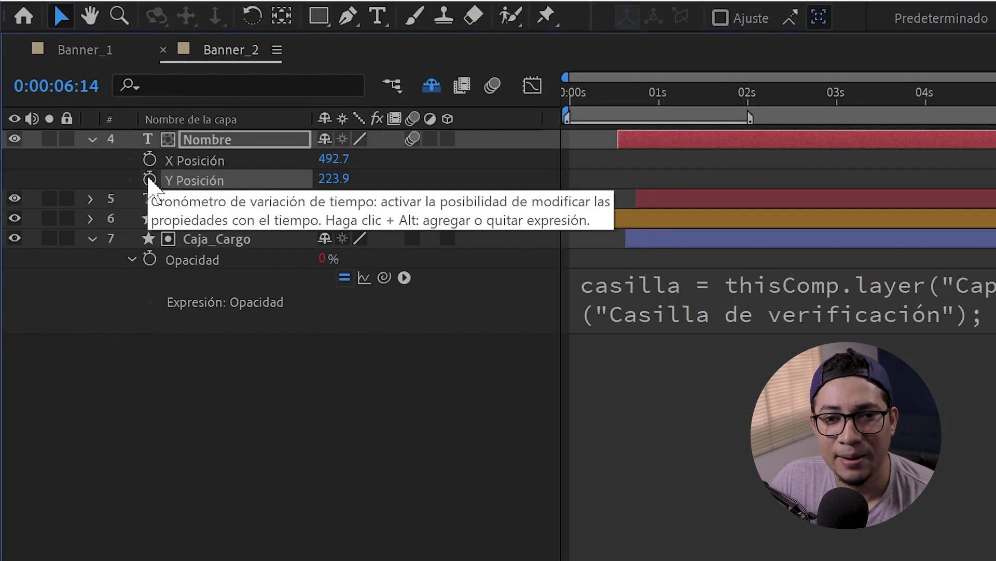
# - Paste the Cargo checkbox if/else expression onto Nombre's Y Posición
pyautogui.keyDown('alt'); pyautogui.click(150, 180); pyautogui.keyUp('alt')
pyautogui.hotkey('ctrl', 'v')
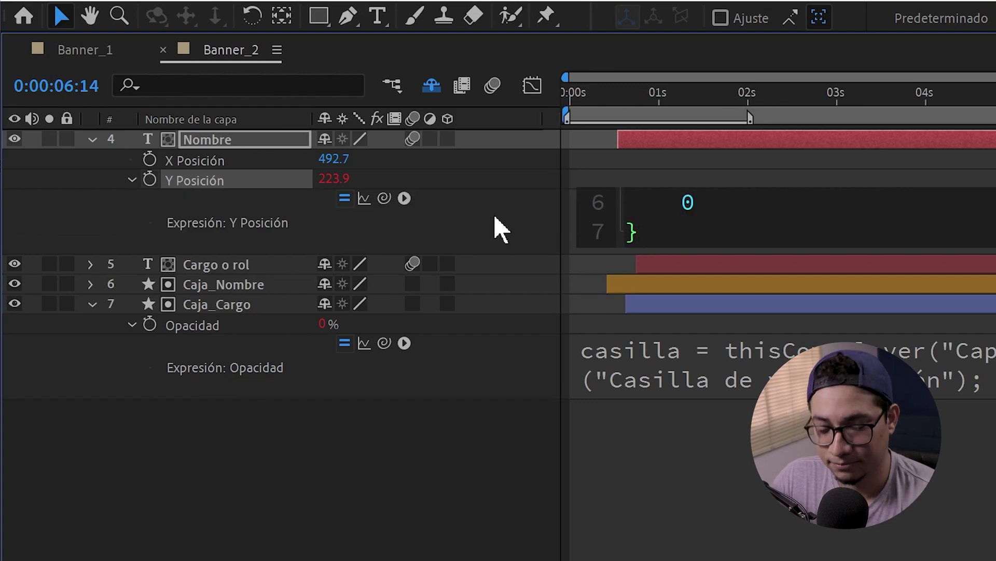
pyautogui.click(505, 240)
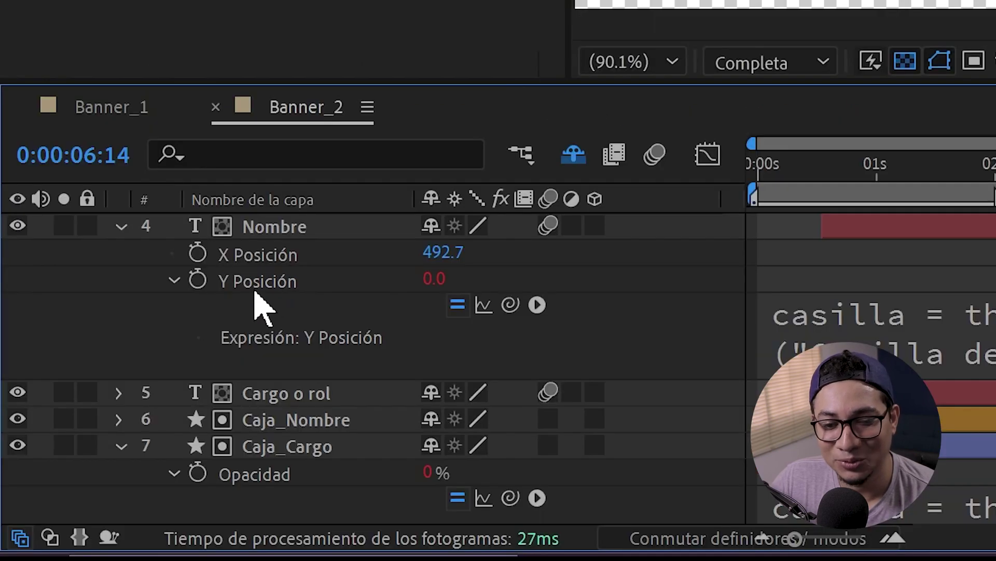
pyautogui.click(263, 284)
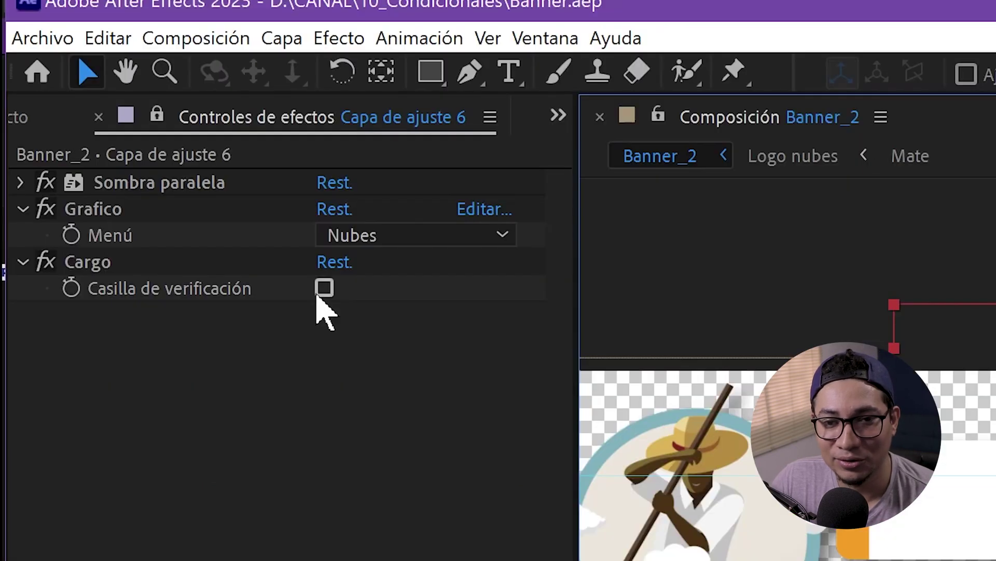
# - Check Cargo and replace 100 with value in the Y Posición expression
pyautogui.click(325, 287)
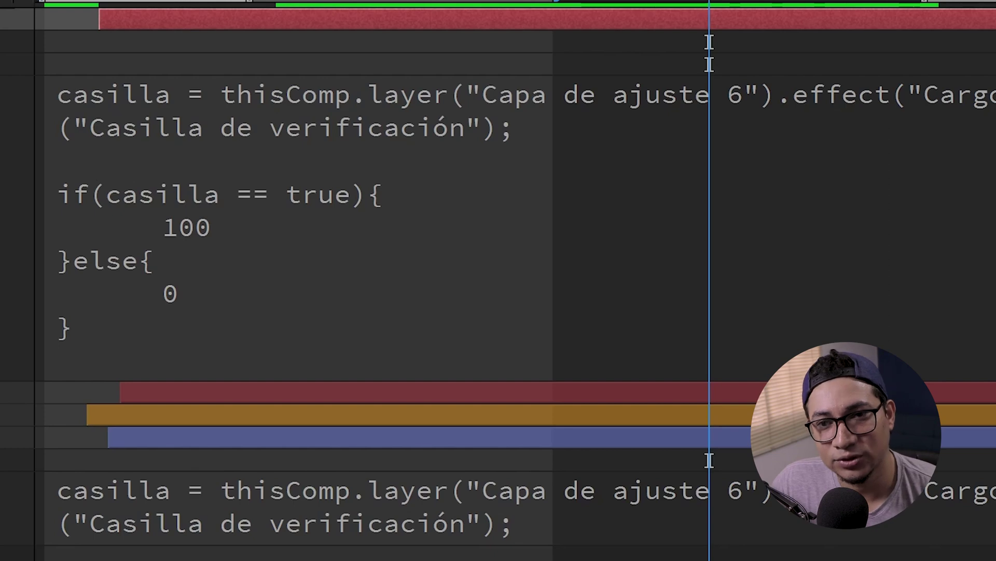
pyautogui.click(263, 260)
pyautogui.click(216, 188)
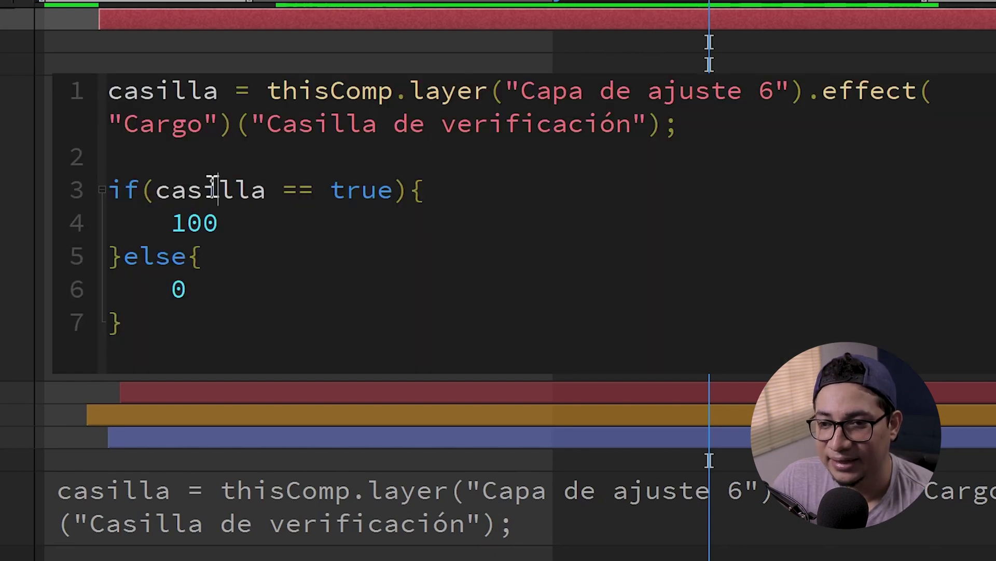
pyautogui.doubleClick(214, 188)
pyautogui.doubleClick(367, 193)
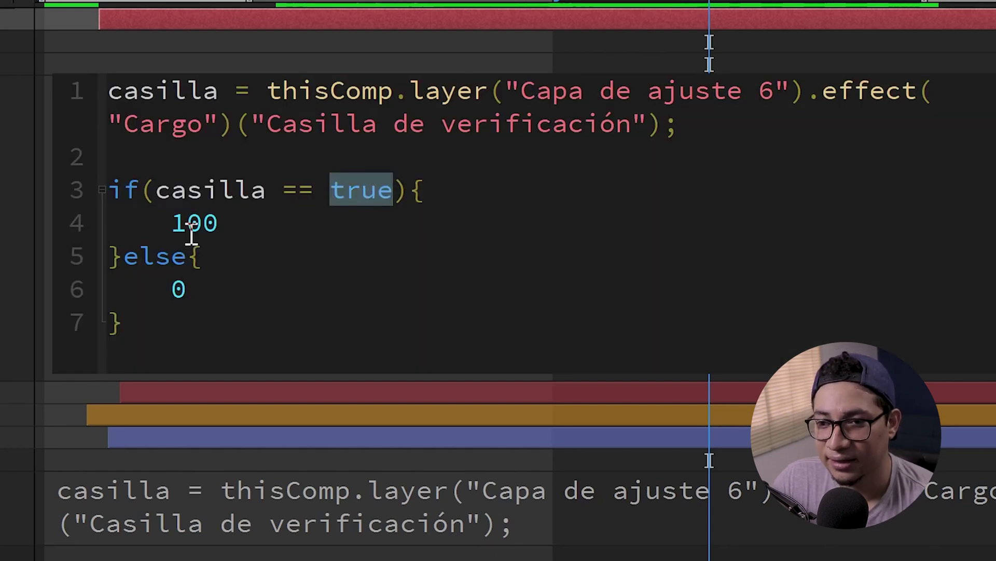
pyautogui.doubleClick(192, 229)
pyautogui.write('v')
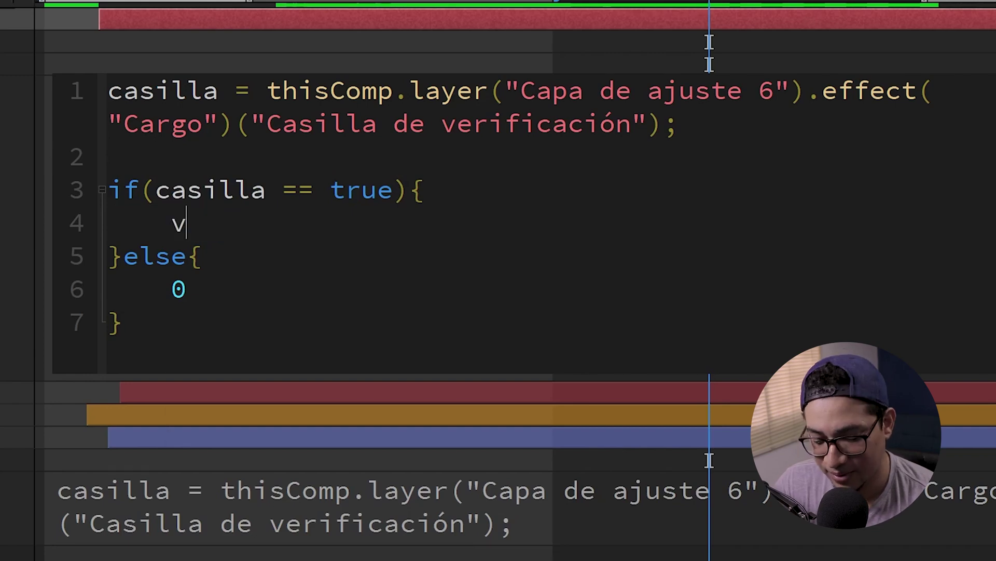
pyautogui.write('alue')
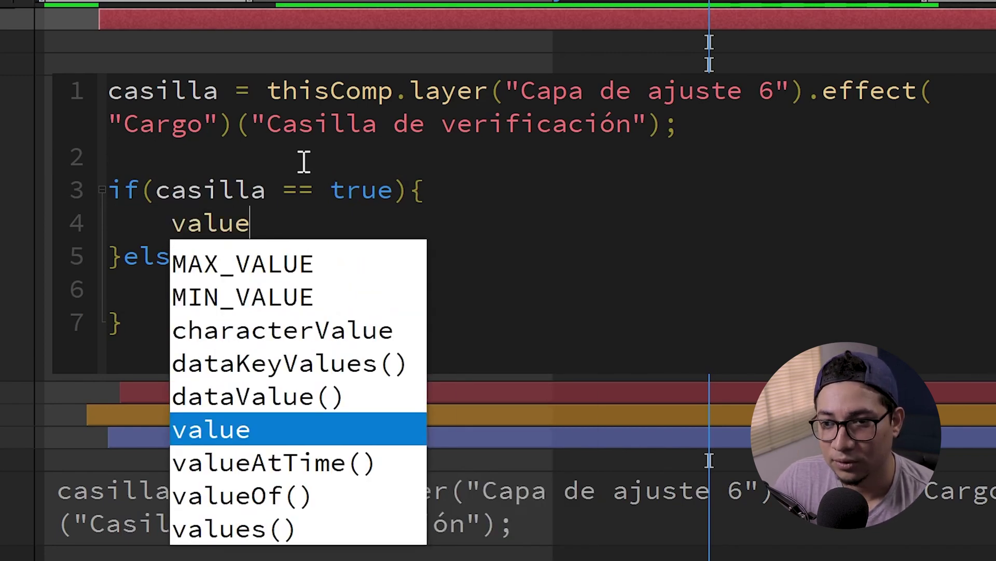
pyautogui.press('Return')
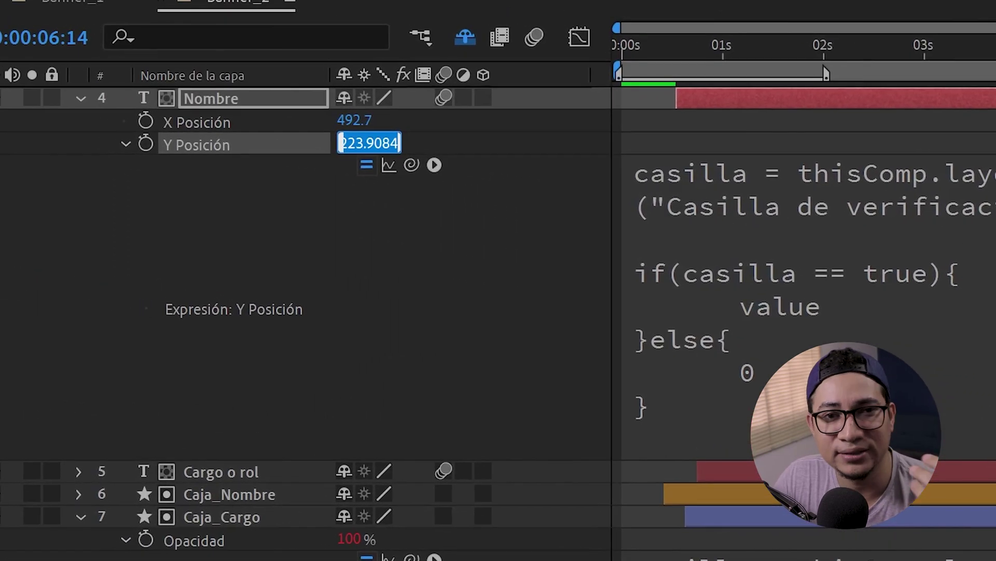
# - Replace the else branch's 0 with value+60
pyautogui.click(901, 289)
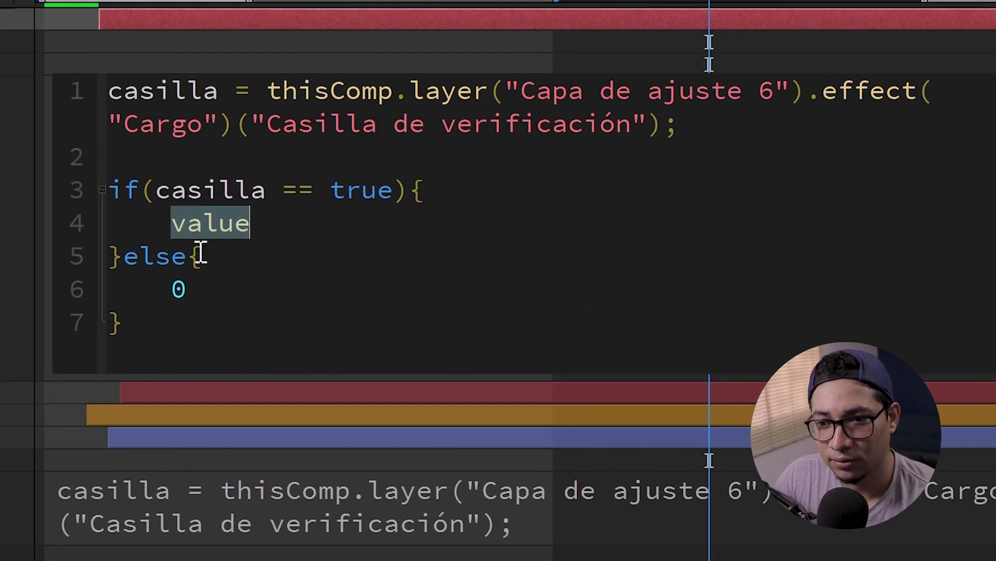
pyautogui.doubleClick(178, 289)
pyautogui.write('value')
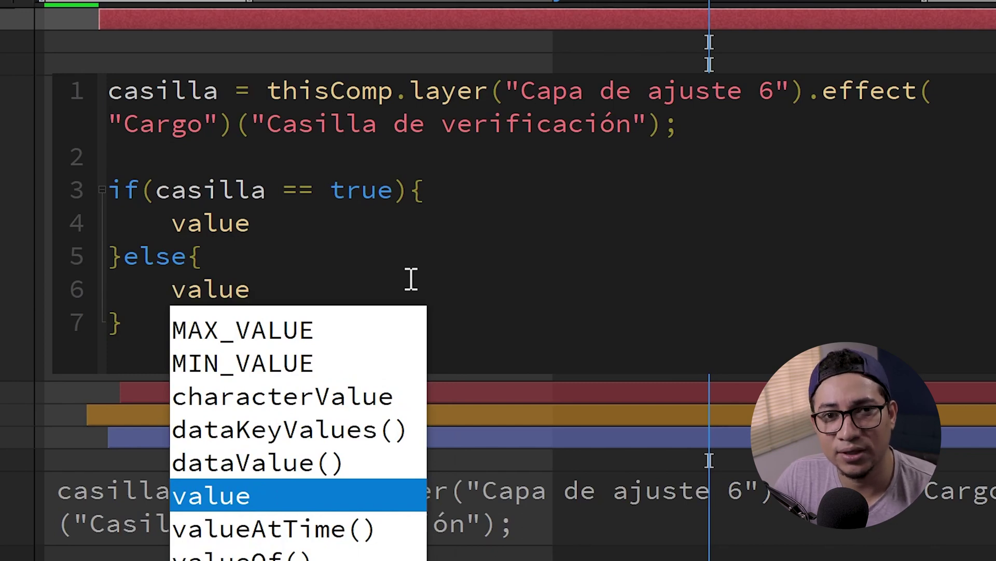
pyautogui.write('+60')
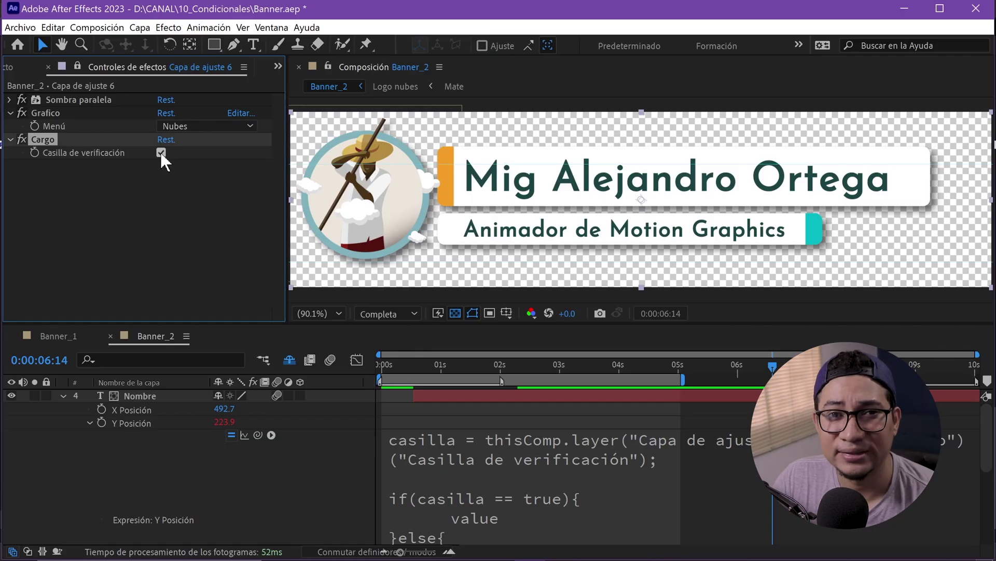
# - Toggle Cargo to test the name shift, then copy Nombre's Y Posición expression
pyautogui.click(161, 152)
pyautogui.click(161, 152)
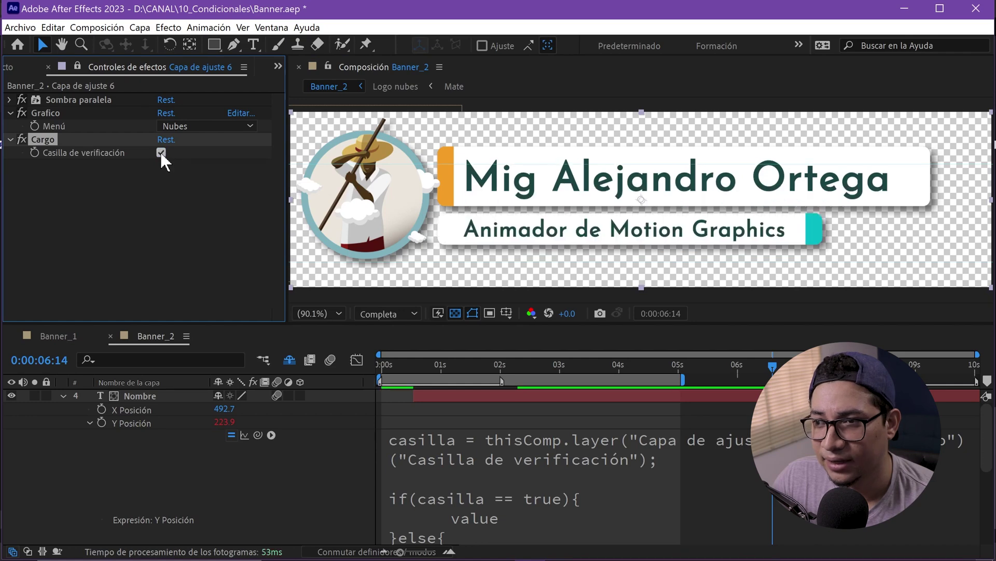
pyautogui.click(160, 152)
pyautogui.click(161, 152)
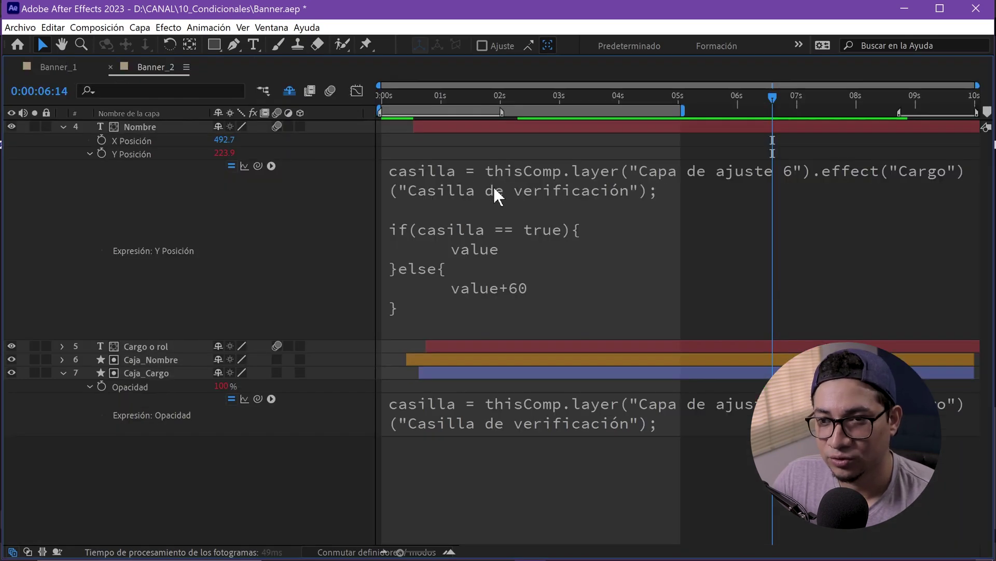
pyautogui.click(500, 189)
pyautogui.click(285, 289)
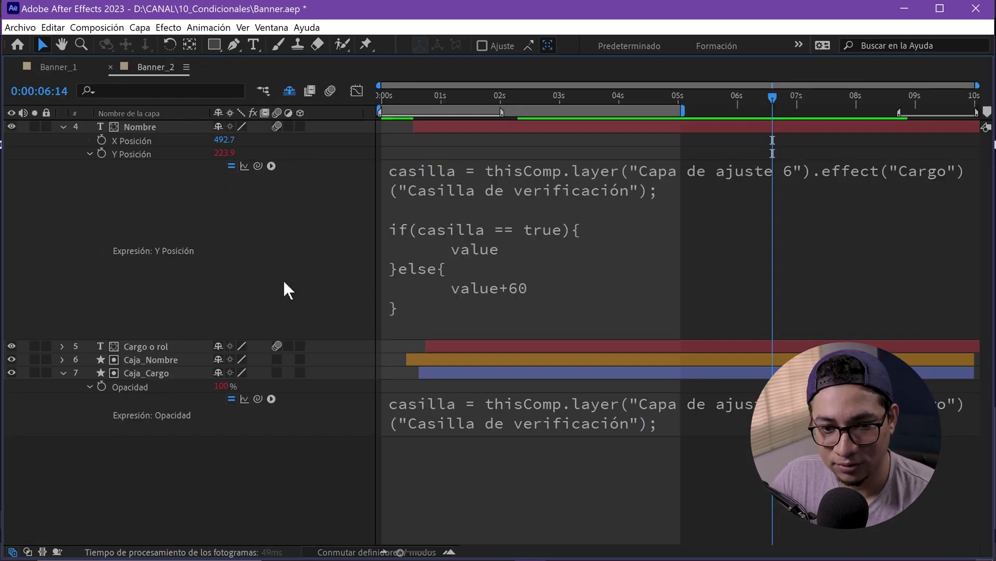
# - Separate Caja_Nombre's Position and paste the expression onto its Y Posición
pyautogui.click(154, 360)
pyautogui.press('p')
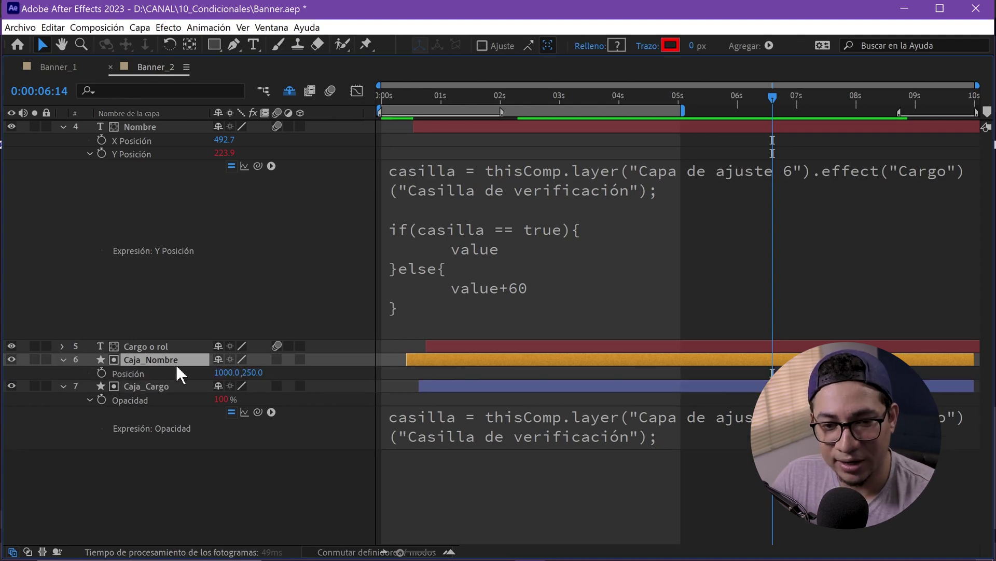
pyautogui.rightClick(132, 372)
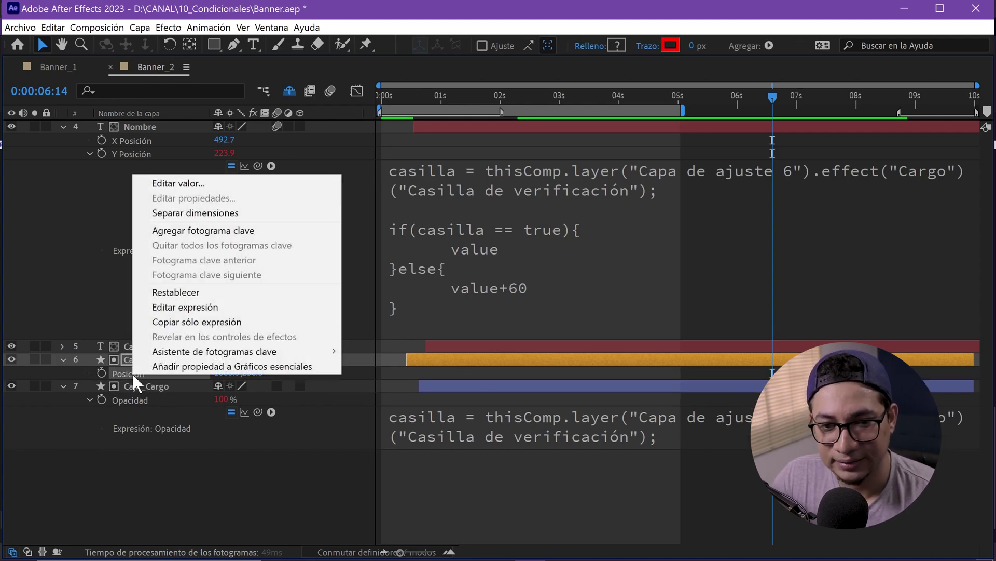
pyautogui.click(231, 214)
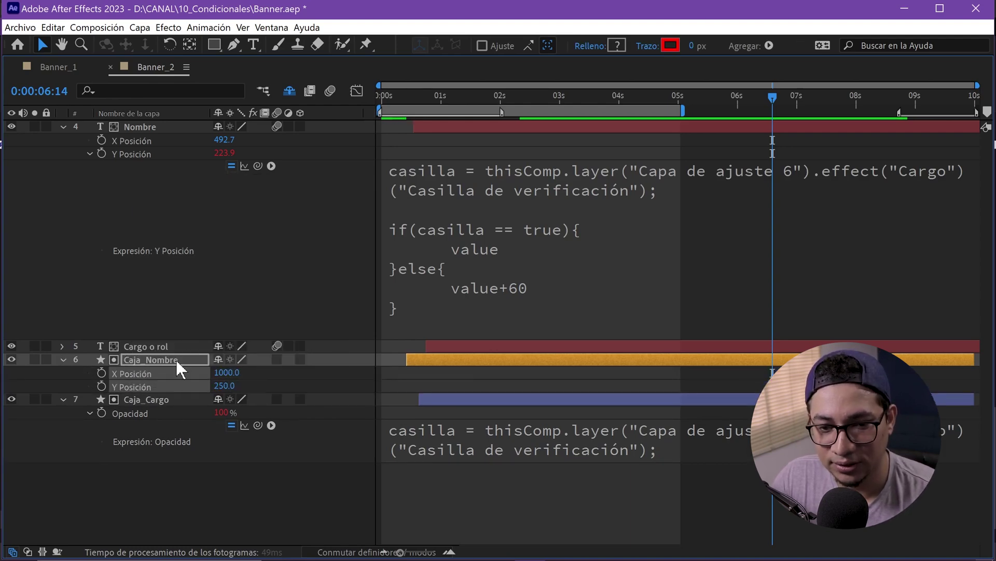
pyautogui.keyDown('alt'); pyautogui.click(98, 386); pyautogui.keyUp('alt')
pyautogui.hotkey('ctrl', 'v')
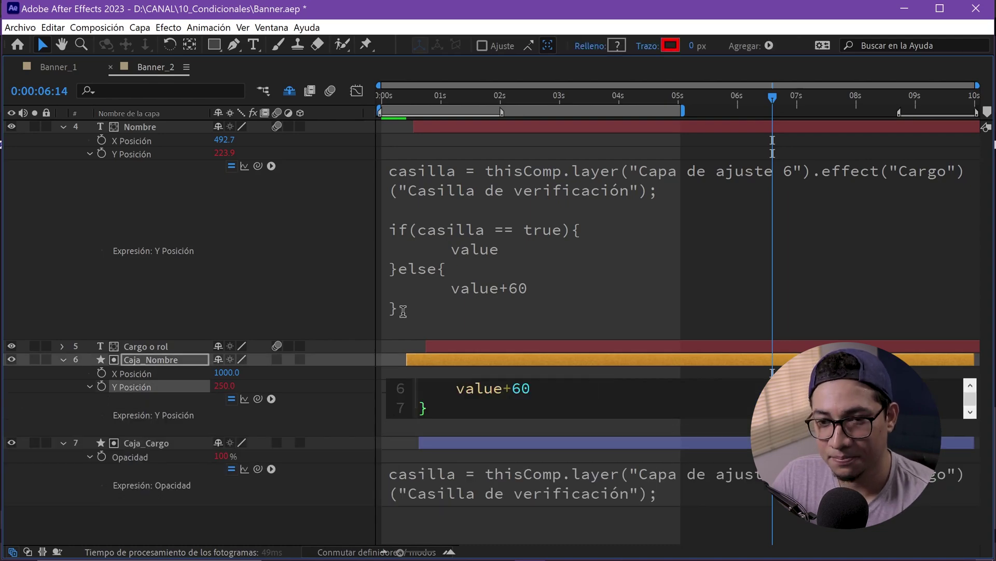
pyautogui.click(317, 262)
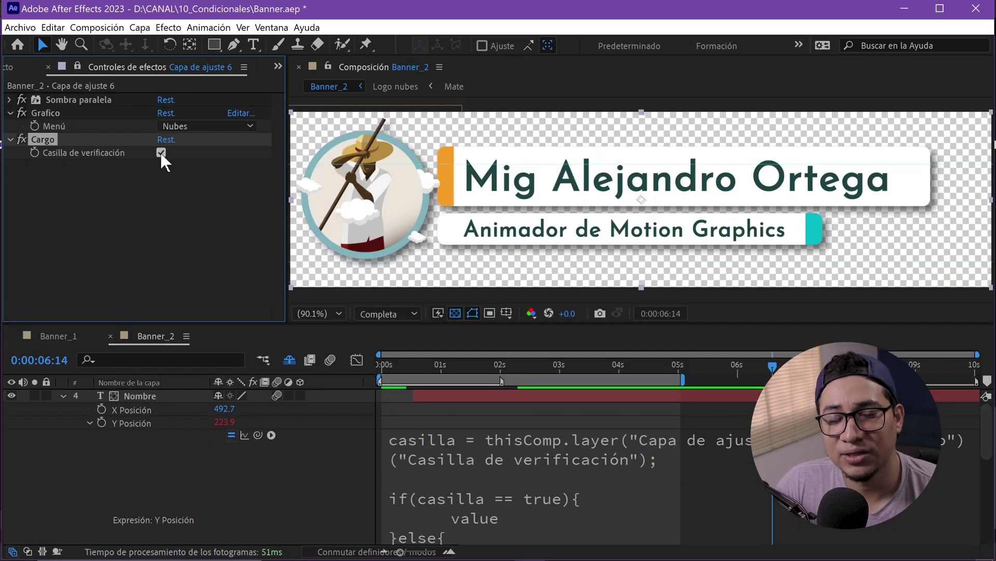
# - Toggle Cargo off, on and off again, leaving the role bar hidden
pyautogui.click(161, 153)
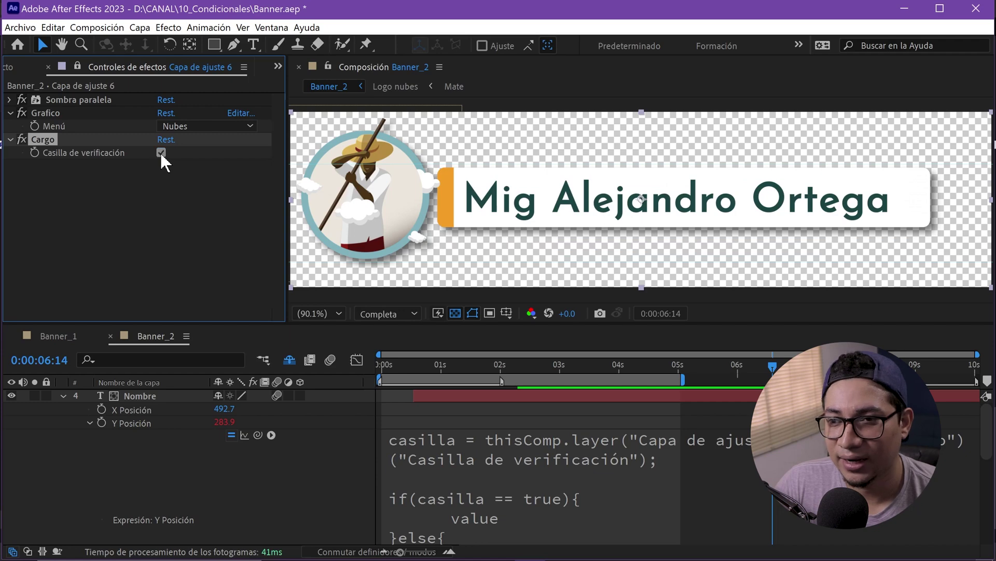
pyautogui.click(161, 152)
pyautogui.click(160, 153)
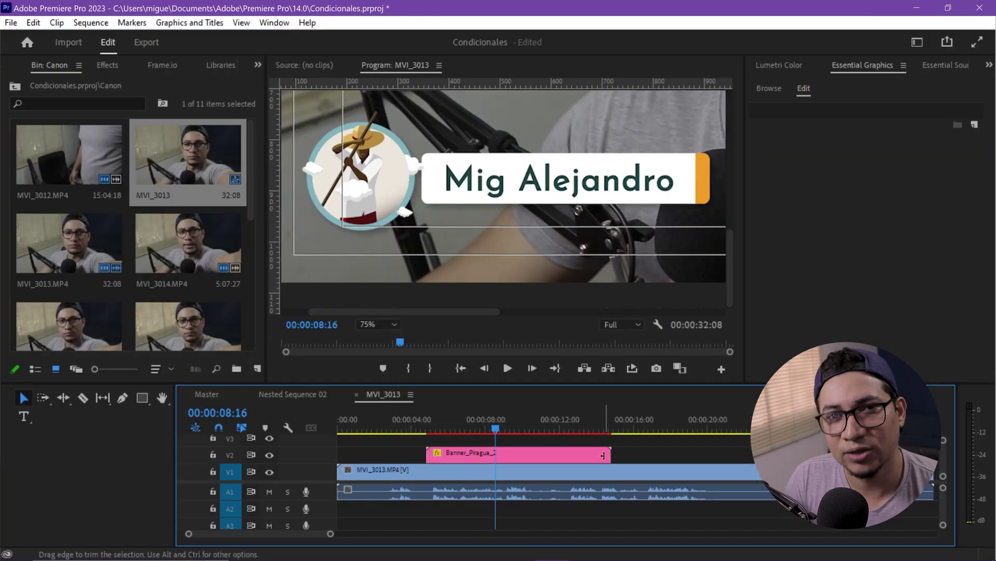
# - On Banner_Piragua_2, check Cargo, set Icono to Apptarraya, and scrub the playhead
pyautogui.click(593, 454)
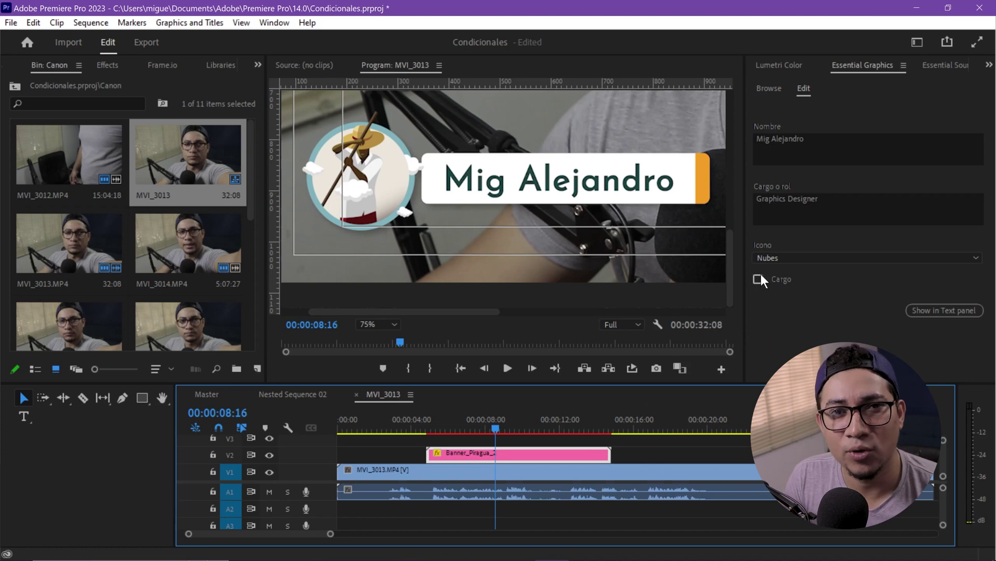
pyautogui.click(759, 276)
pyautogui.click(777, 257)
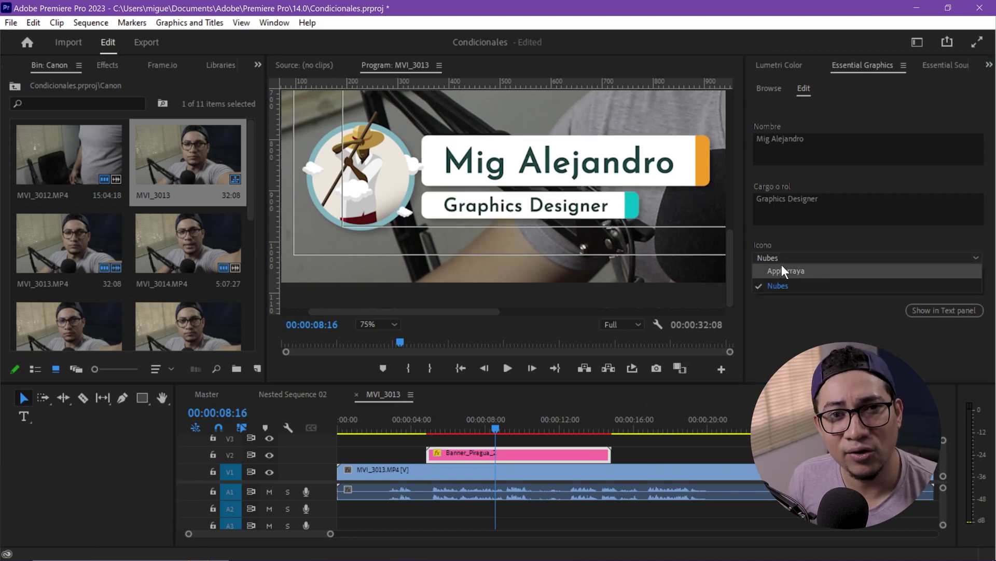
pyautogui.click(784, 271)
pyautogui.moveTo(428, 427)
pyautogui.mouseDown()
pyautogui.moveTo(472, 423)
pyautogui.moveTo(460, 427)
pyautogui.mouseUp()
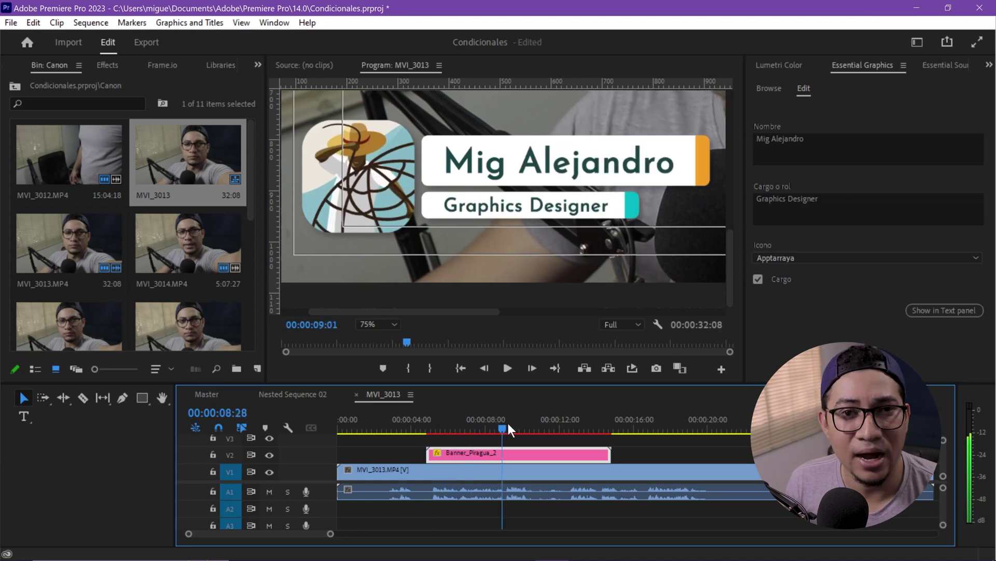